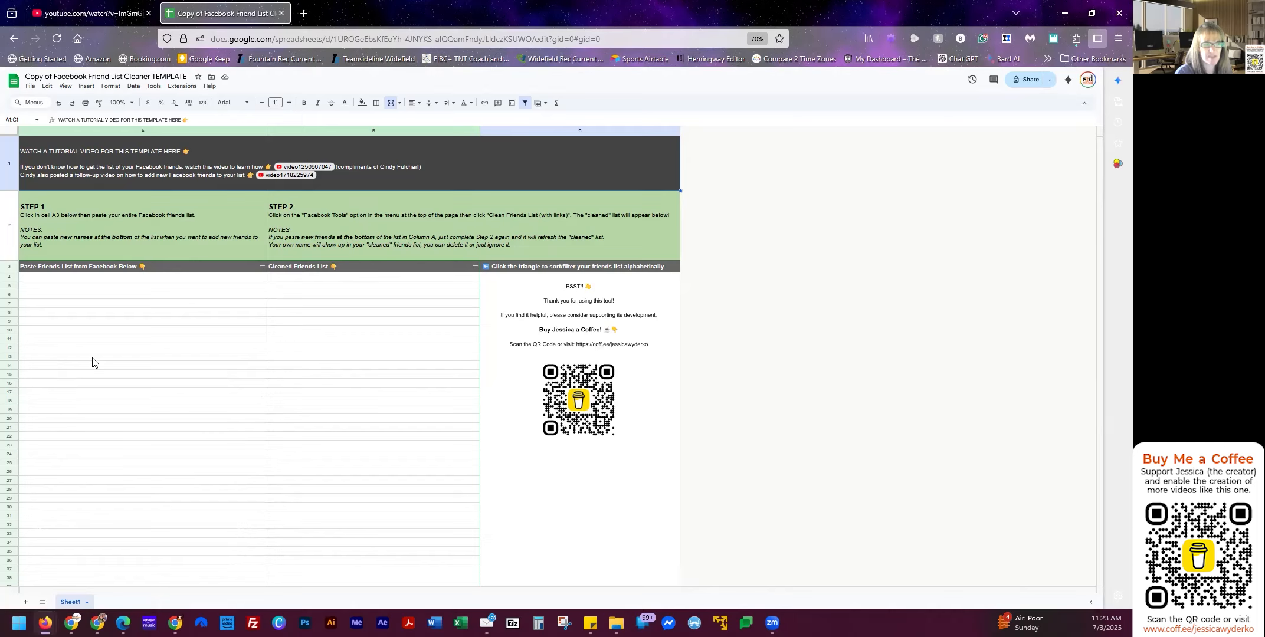
Paste the Facebook friends list into cell A4, undoing an accidental link paste first.
click(55, 280)
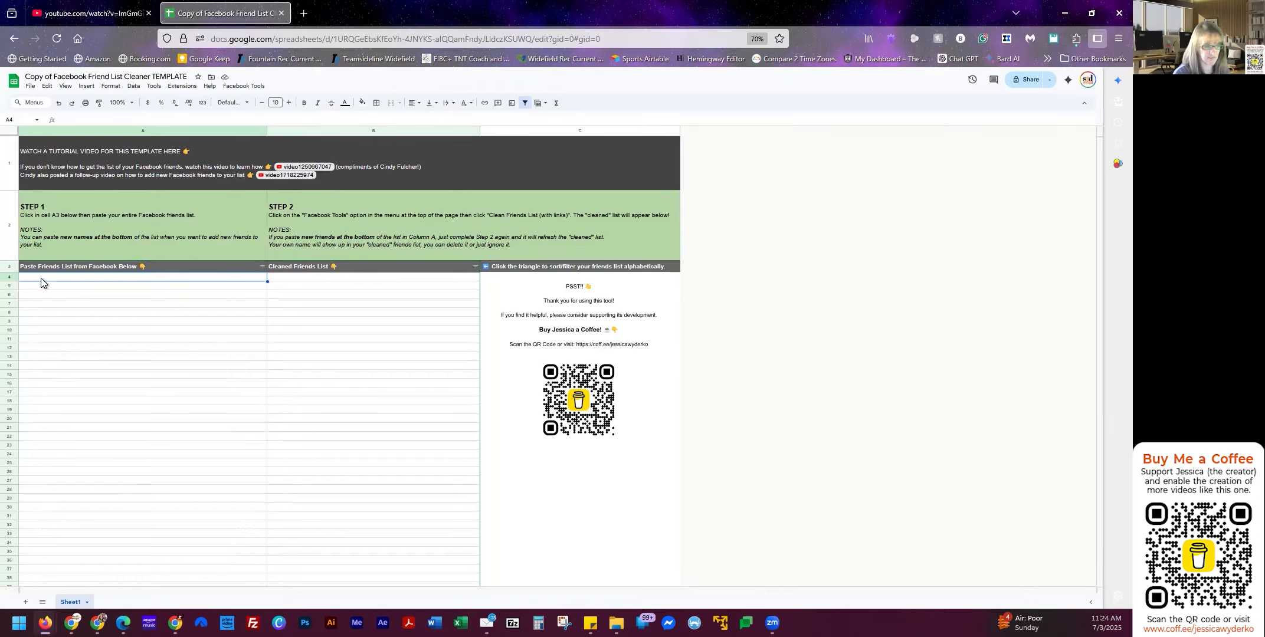
key(ctrl+v)
key(ctrl+z)
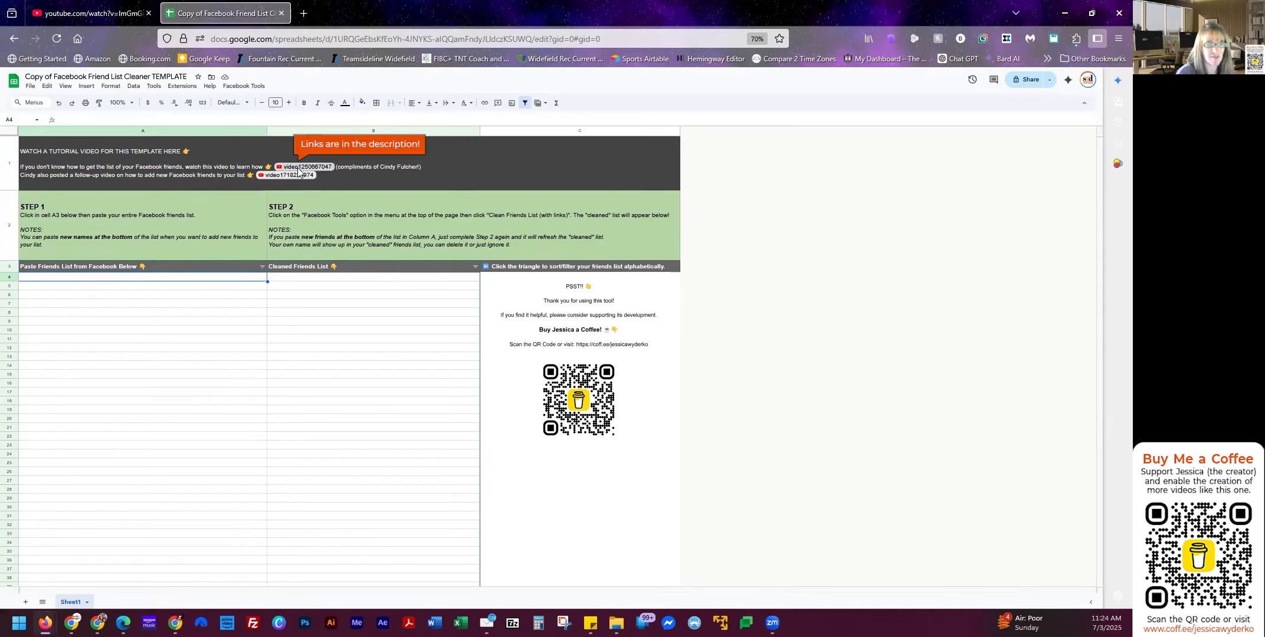
mouse_move(324, 166)
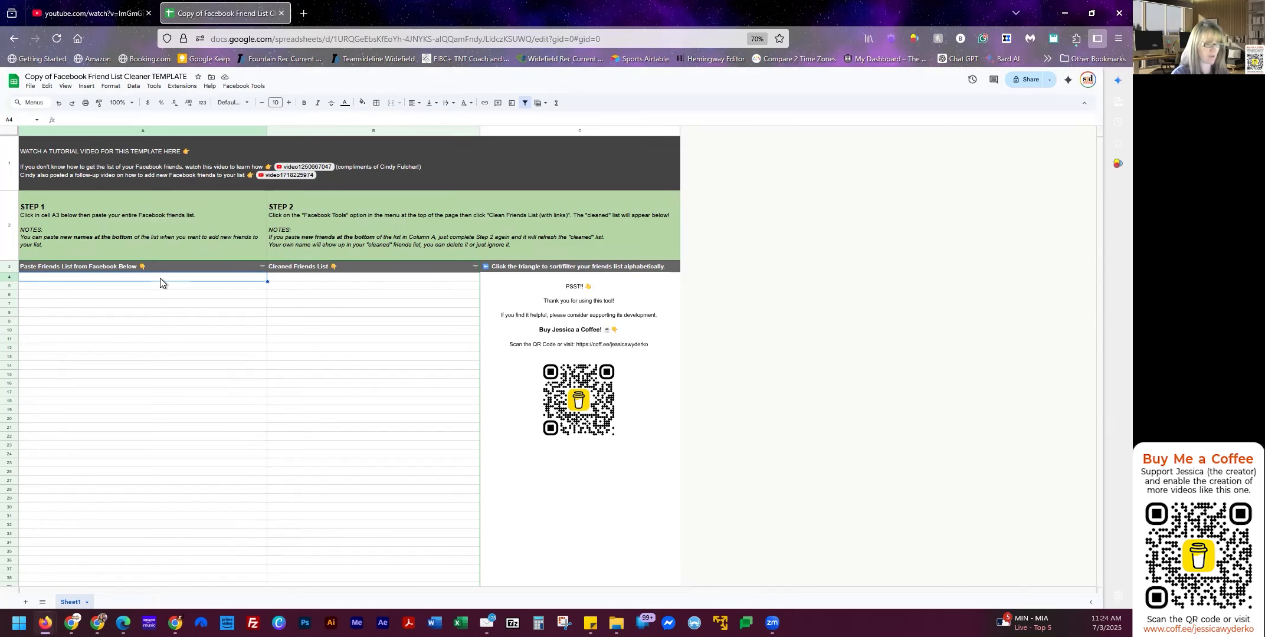
key(ctrl+v)
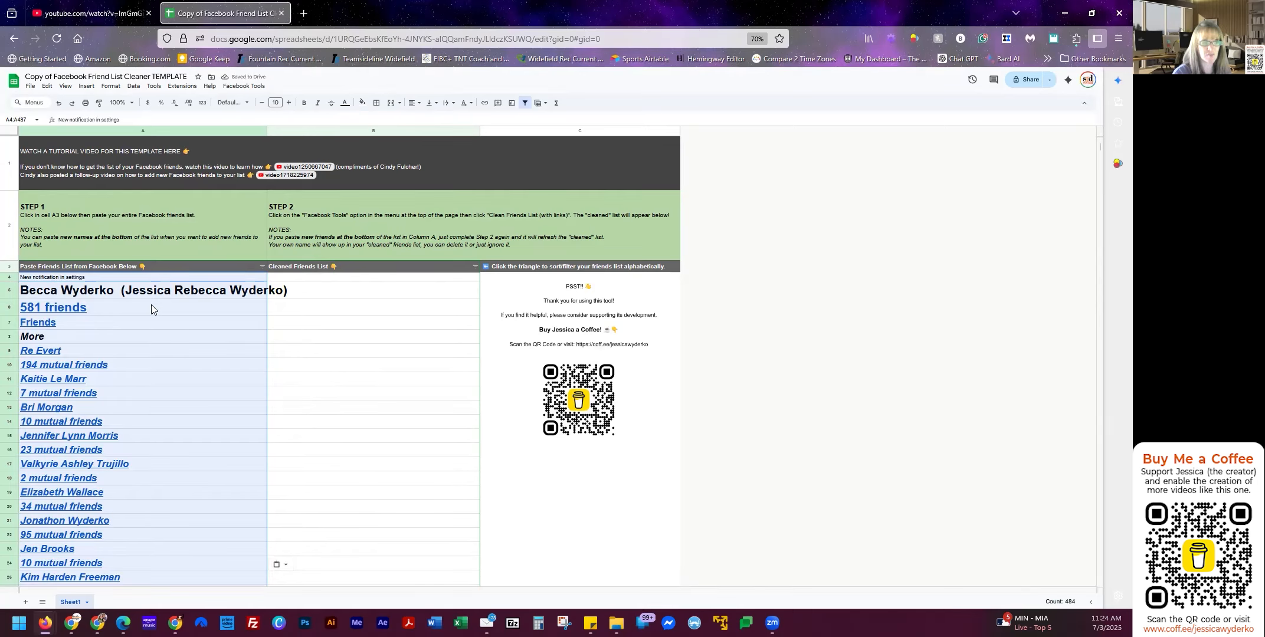
Scroll through the 581 pasted friends and select cell B4, where cleaned names begin.
click(71, 324)
click(346, 324)
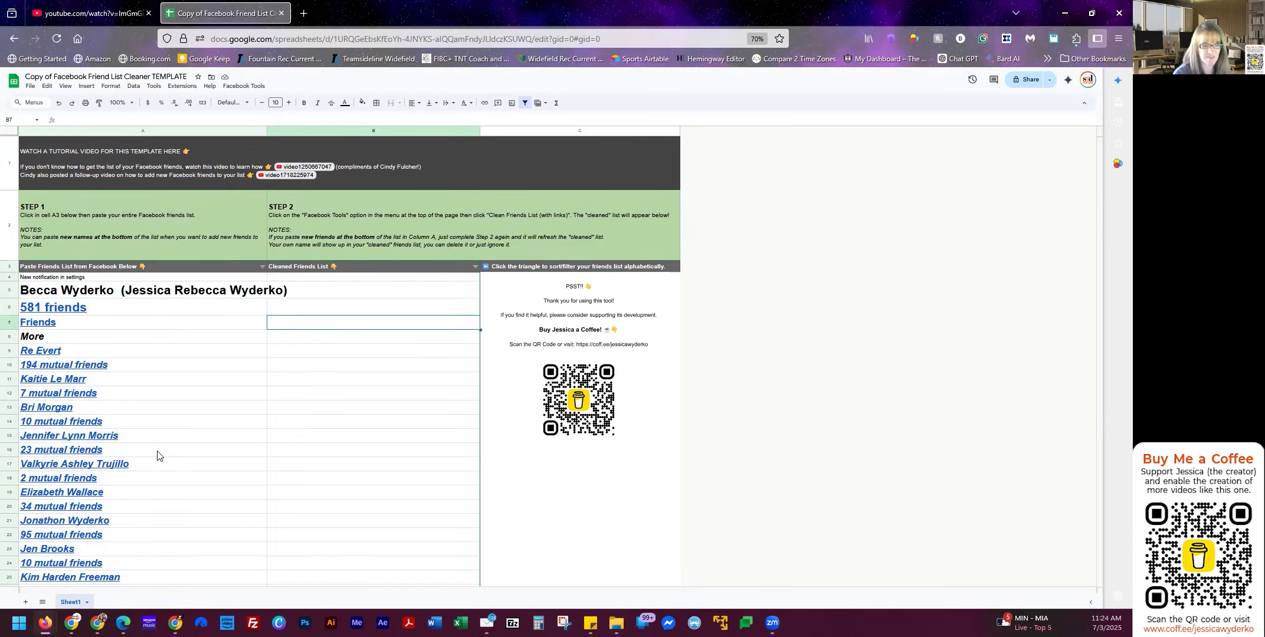
scroll(157, 456, down, 6)
scroll(157, 460, down, 10)
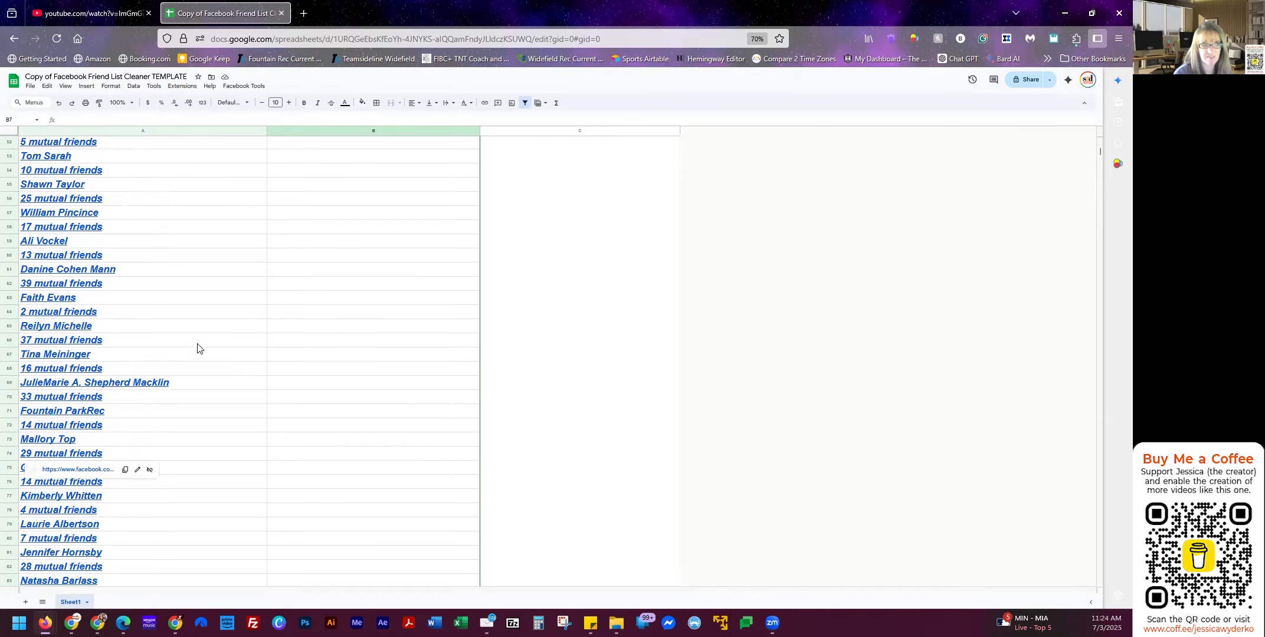
scroll(254, 396, down, 8)
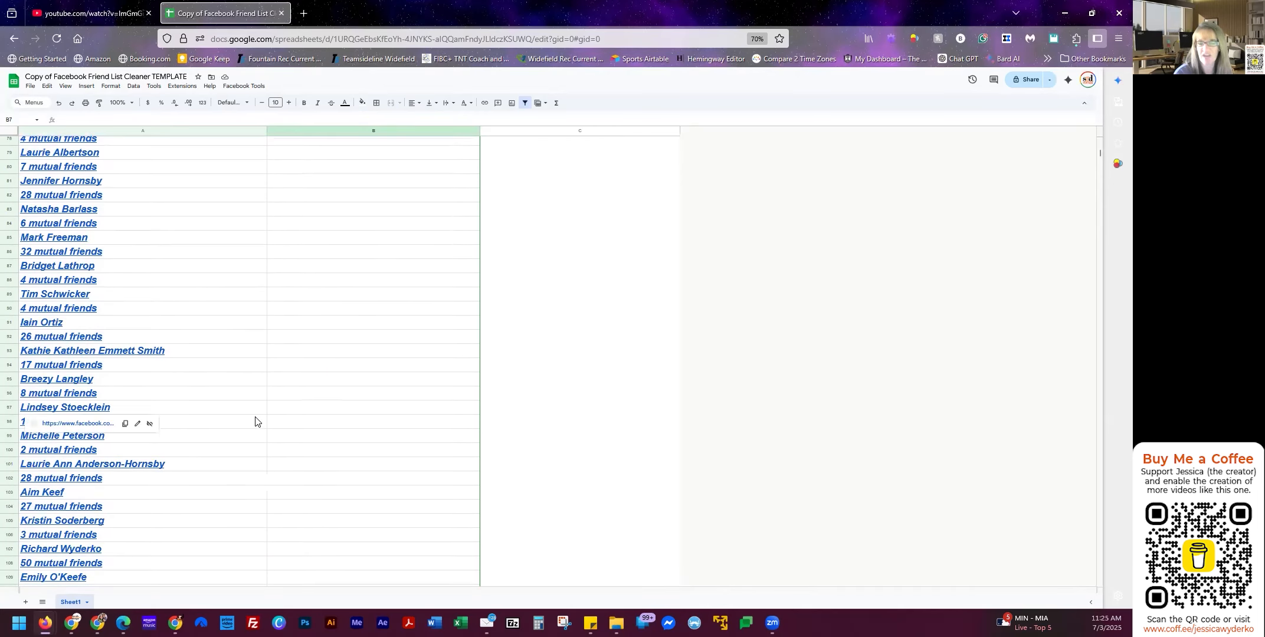
scroll(255, 421, up, 20)
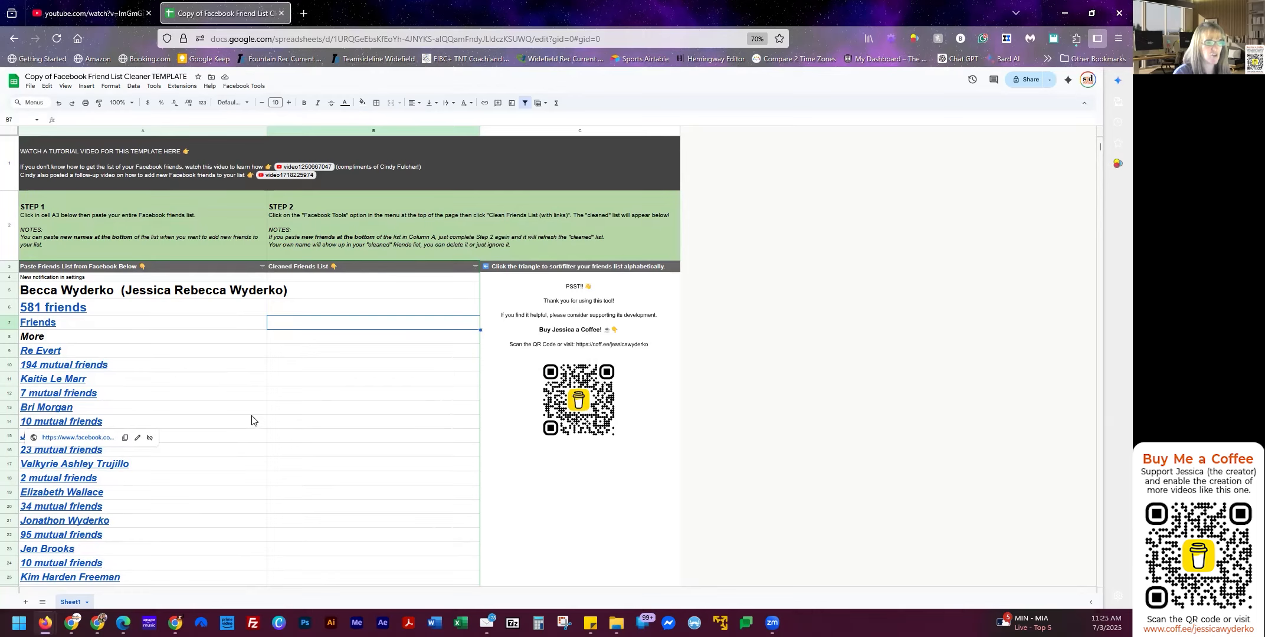
click(302, 305)
click(305, 285)
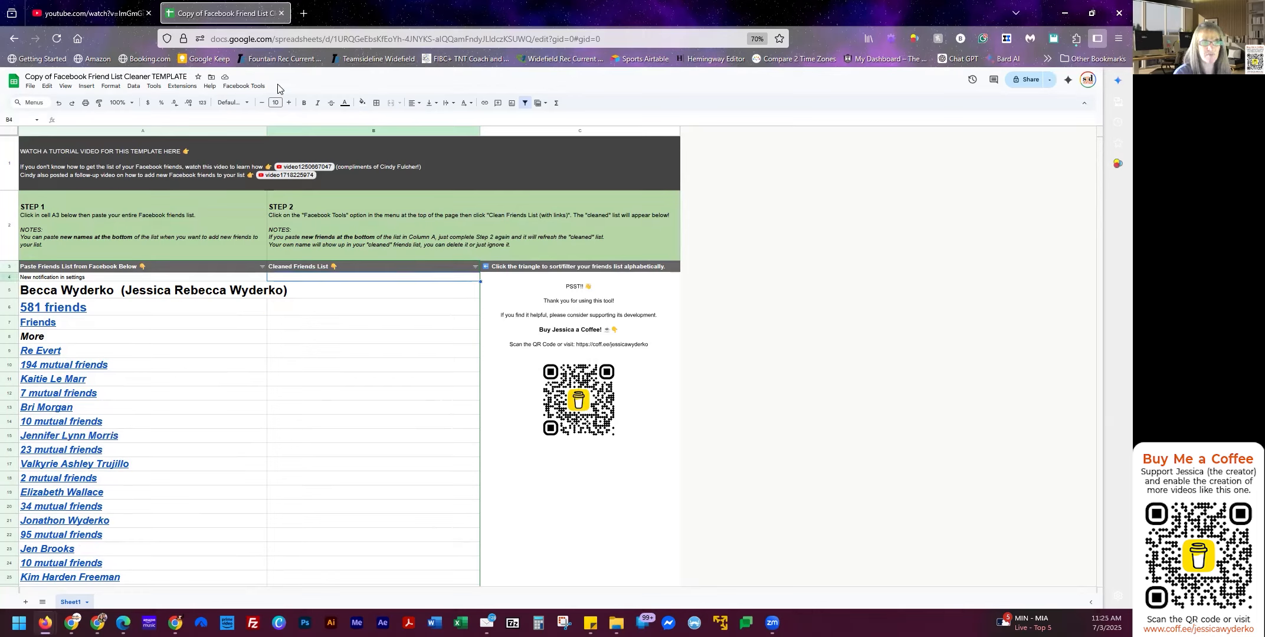
Run Facebook Tools > Clean Friends List (with links) to bring up the authorization request.
click(242, 88)
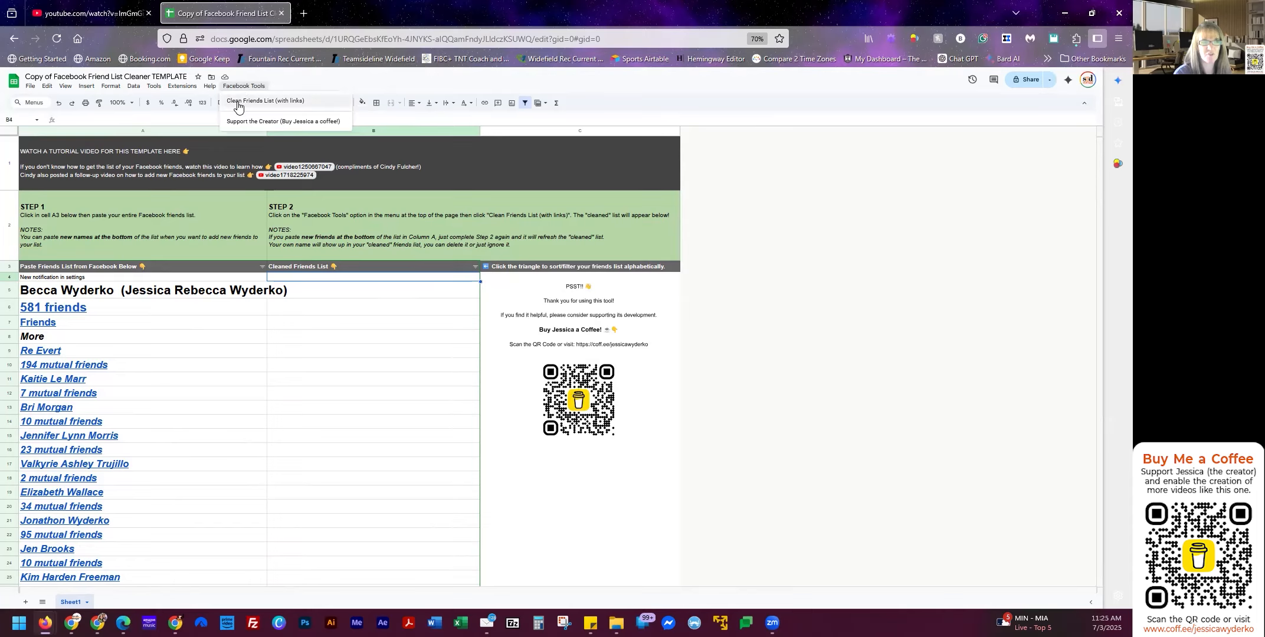
click(238, 105)
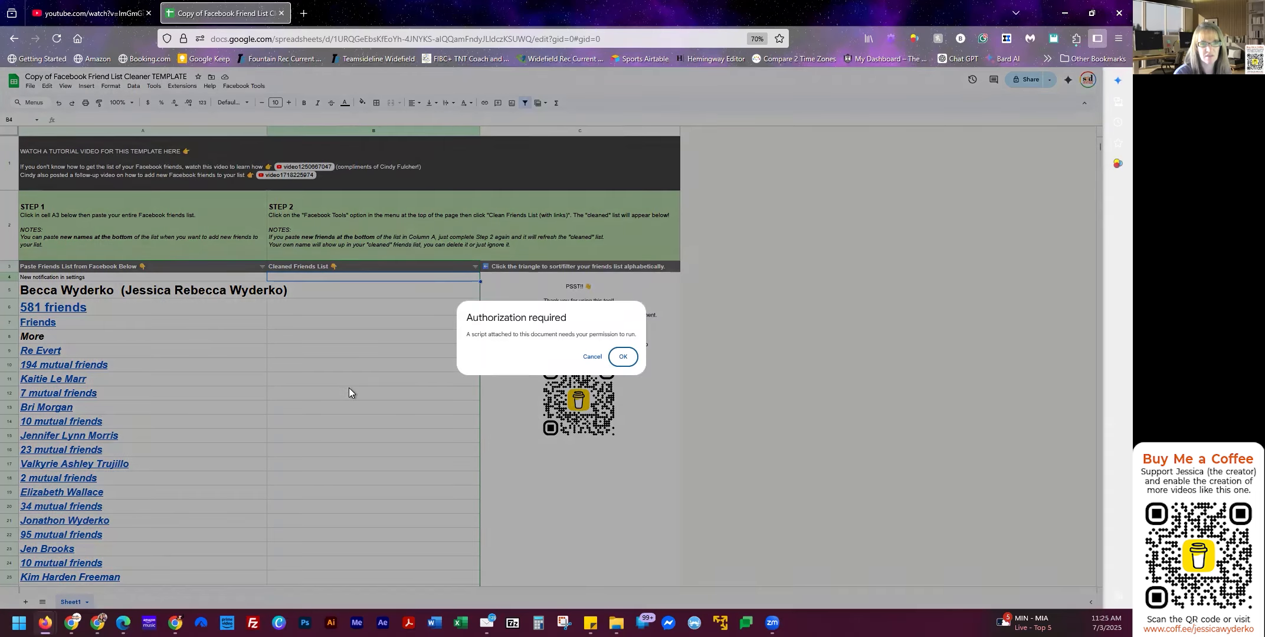
Authorize the script with your Google account and expand Advanced on the unverified-app warning.
click(624, 357)
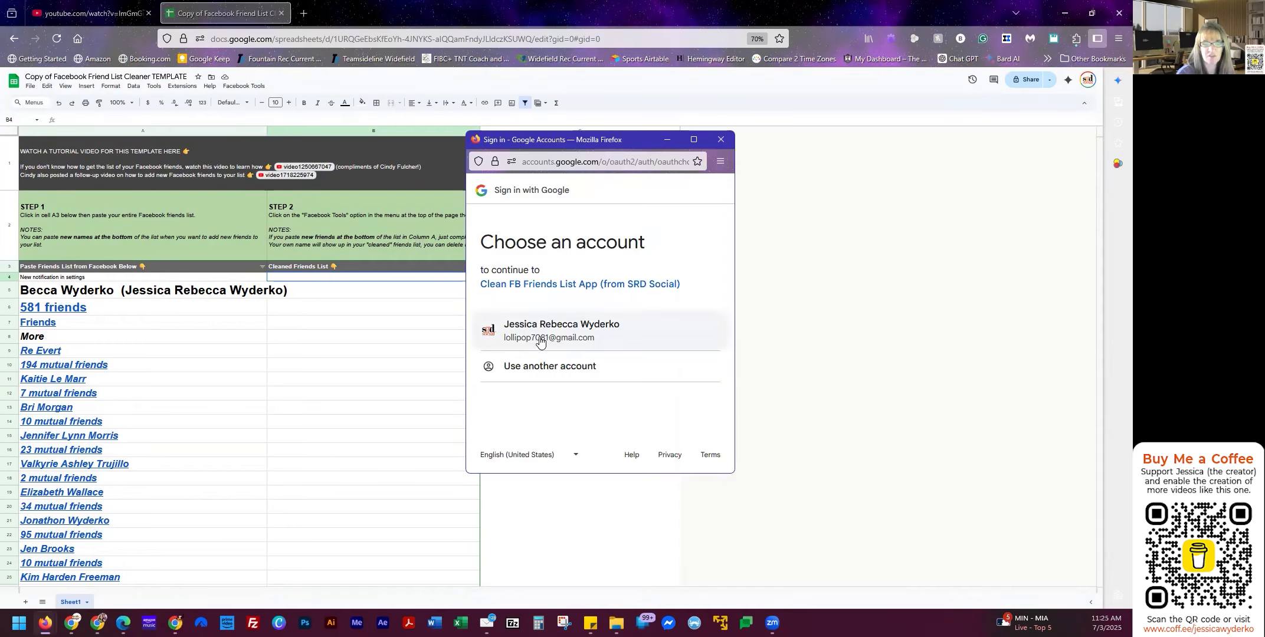
click(540, 341)
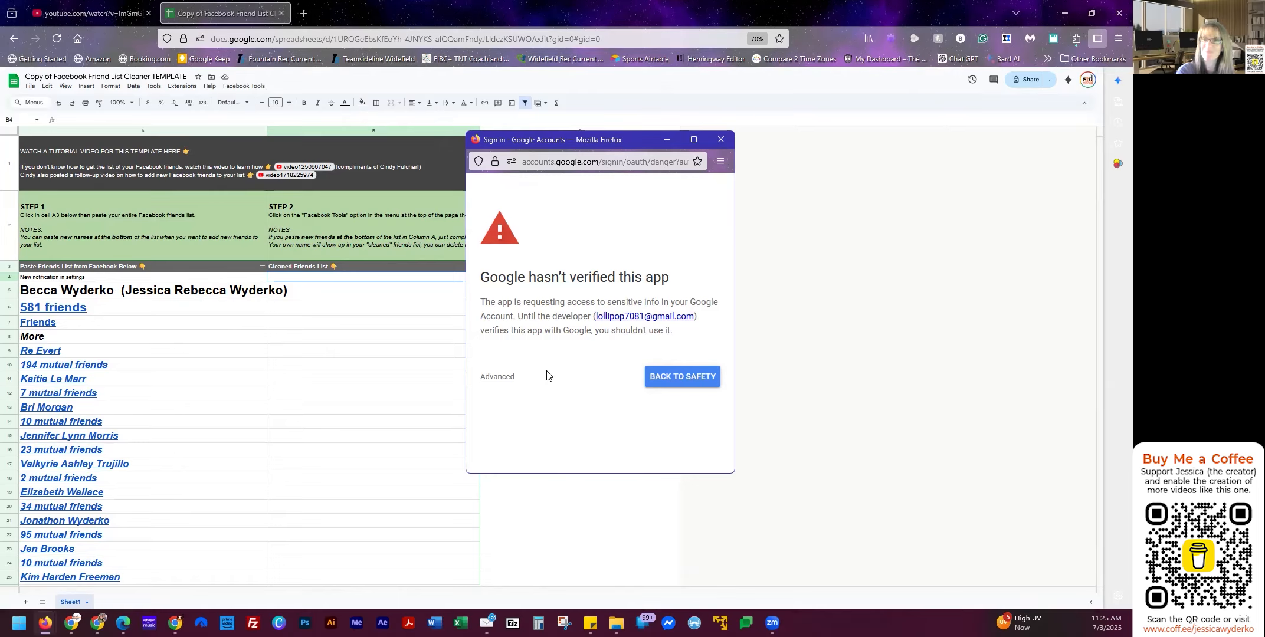
click(498, 378)
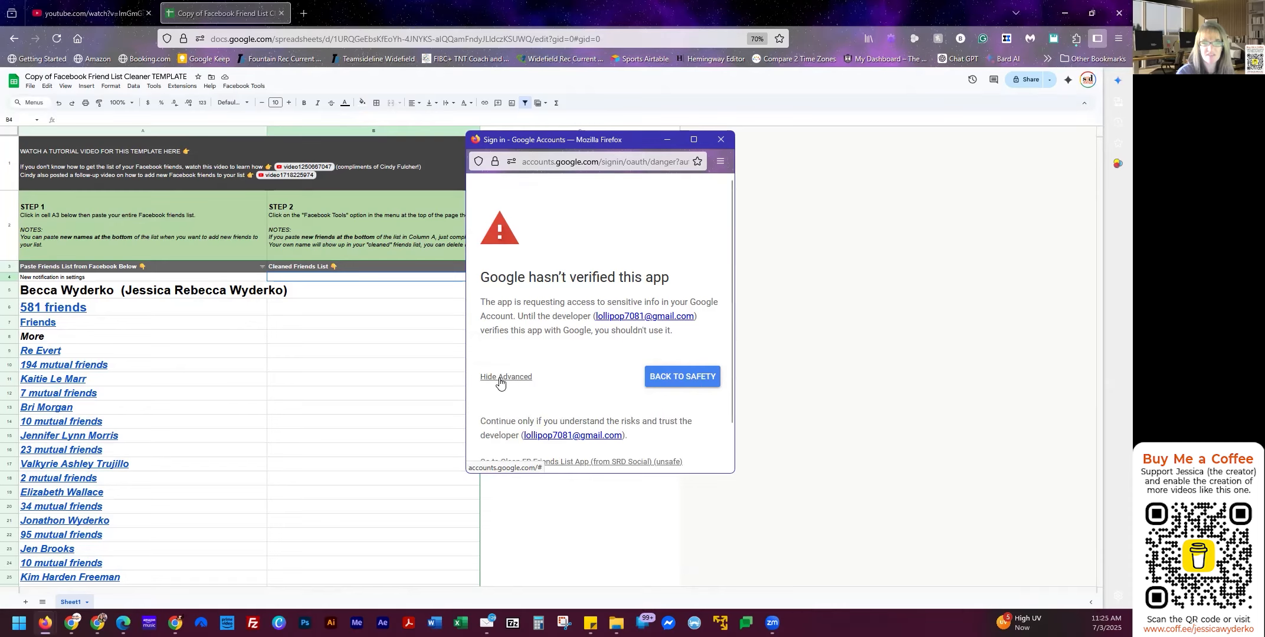
scroll(585, 369, down, 2)
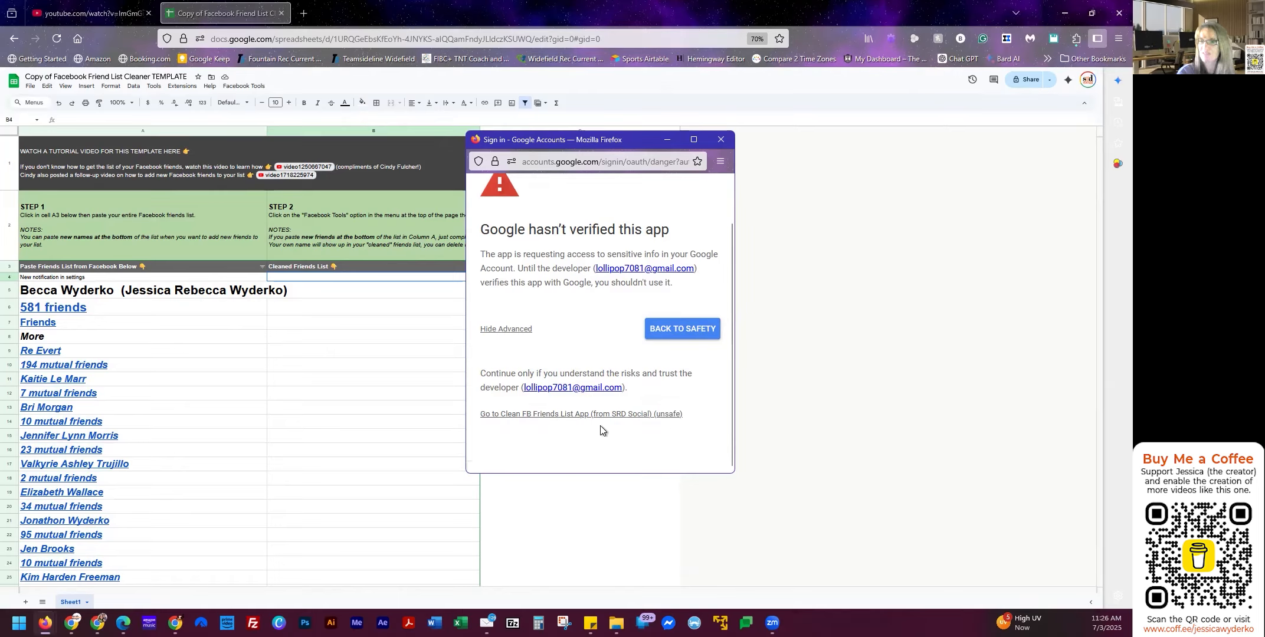
Proceed to Clean FB Friends List App (unsafe), grant all permissions, then select cell B4.
click(568, 420)
scroll(589, 384, down, 4)
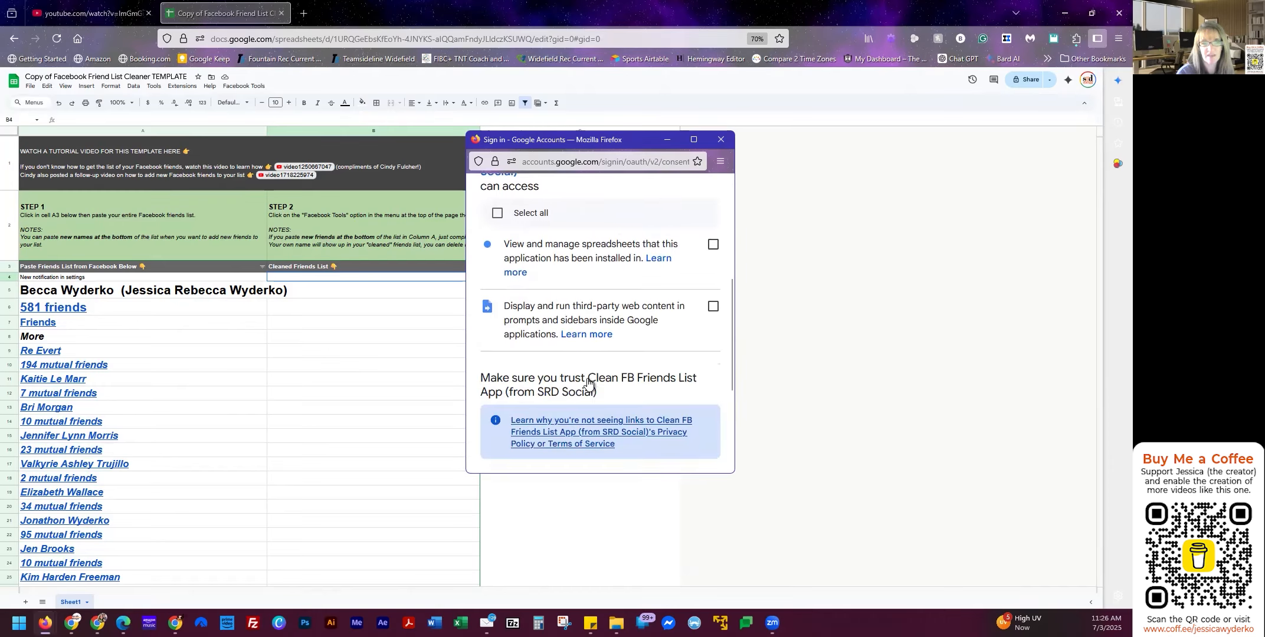
scroll(589, 383, up, 2)
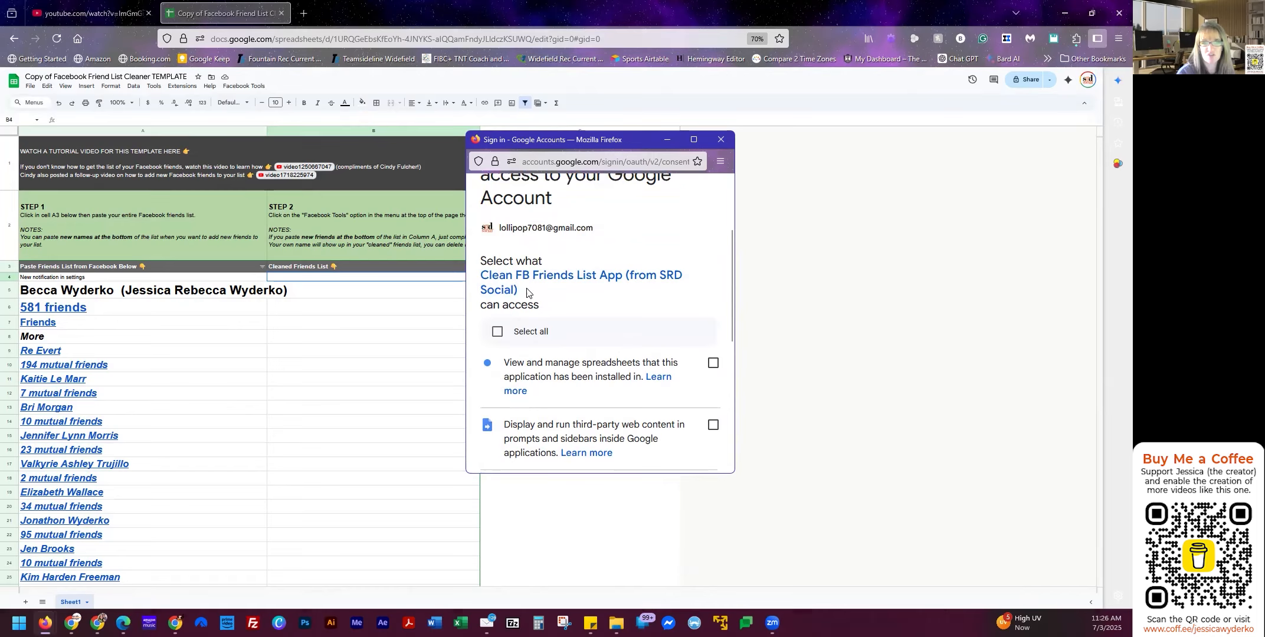
click(498, 335)
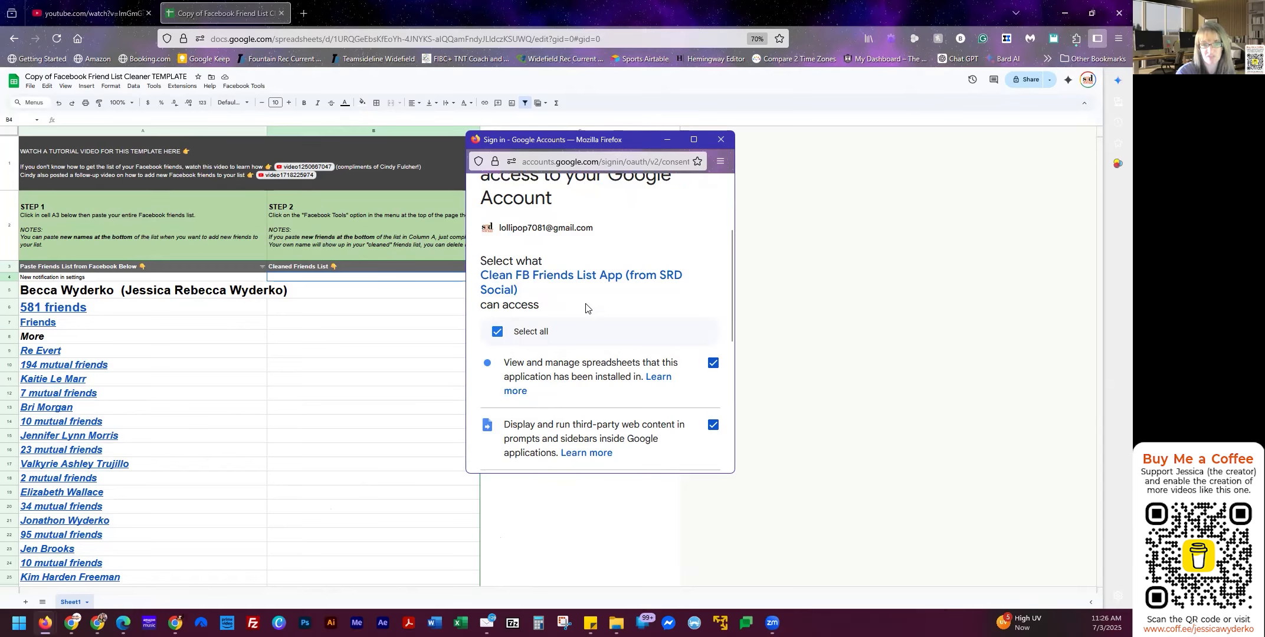
scroll(593, 376, down, 2)
scroll(593, 376, down, 2)
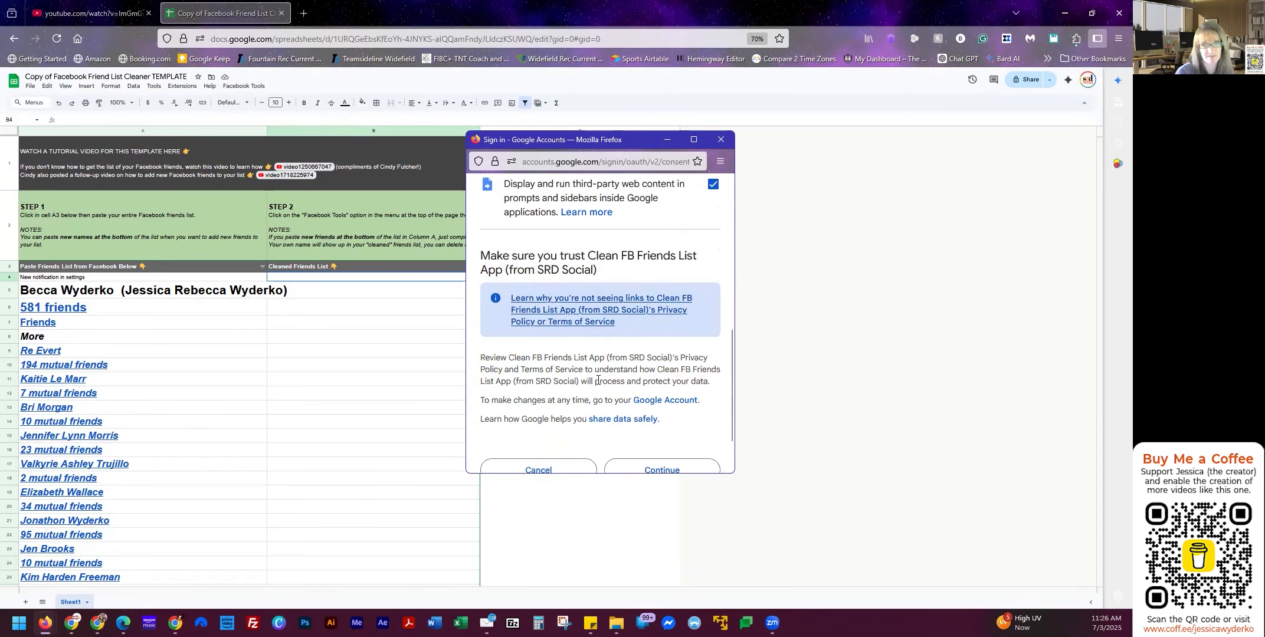
scroll(658, 381, down, 1)
click(660, 418)
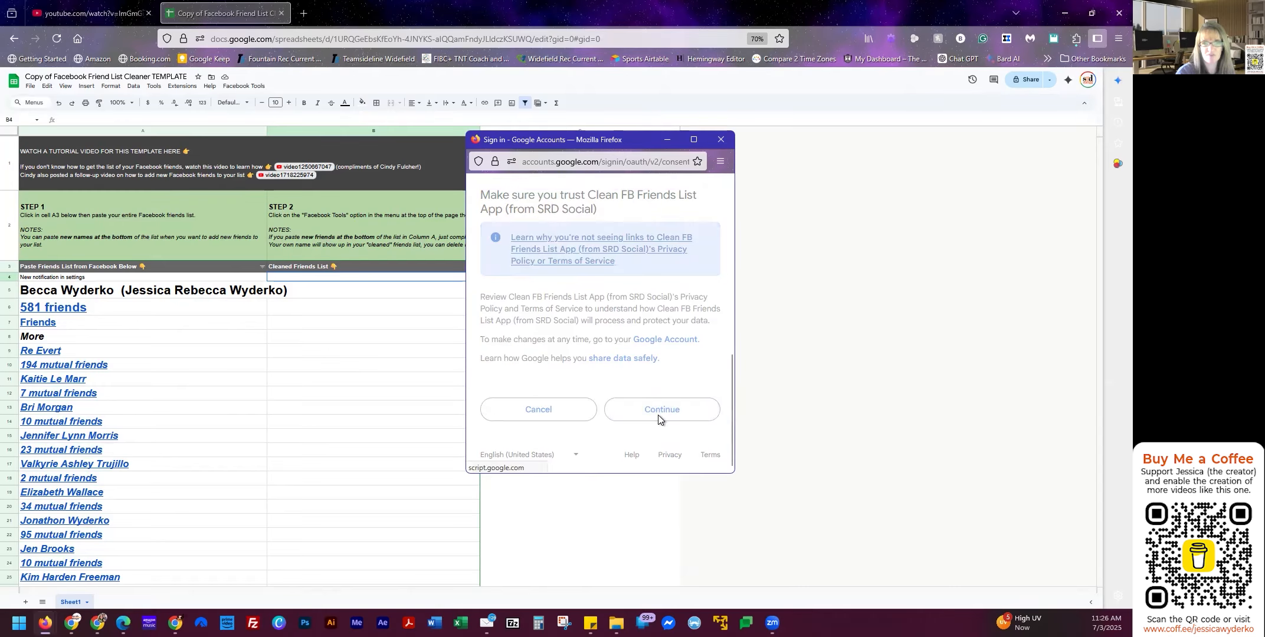
click(307, 291)
click(307, 277)
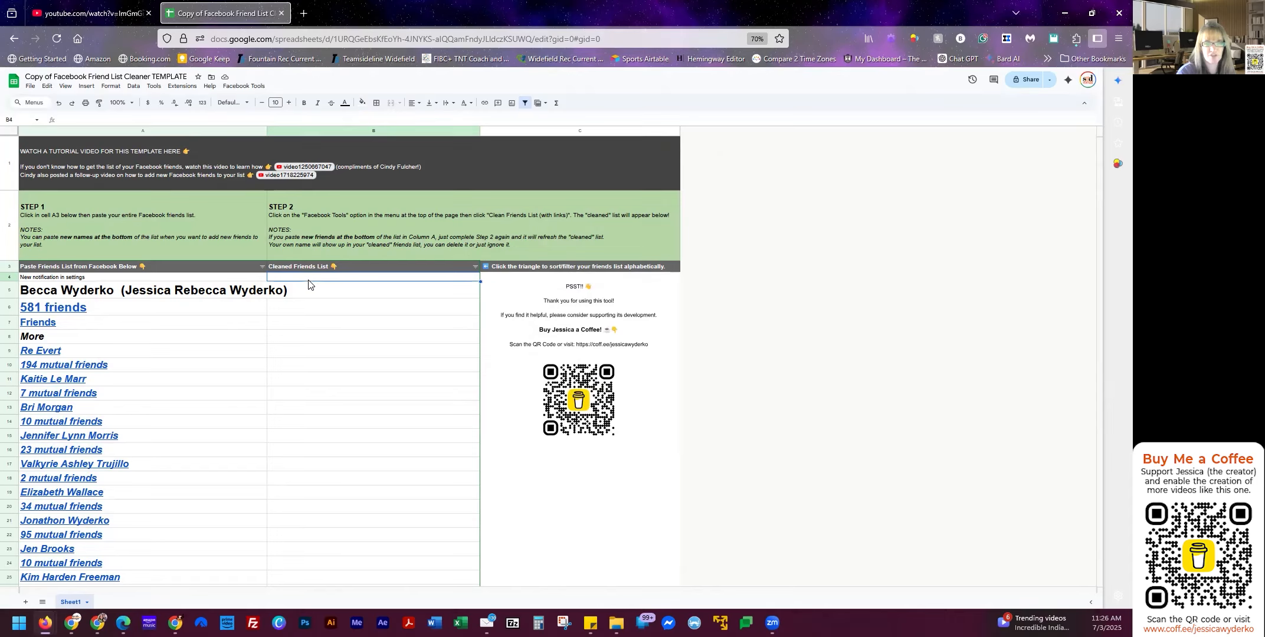
click(244, 88)
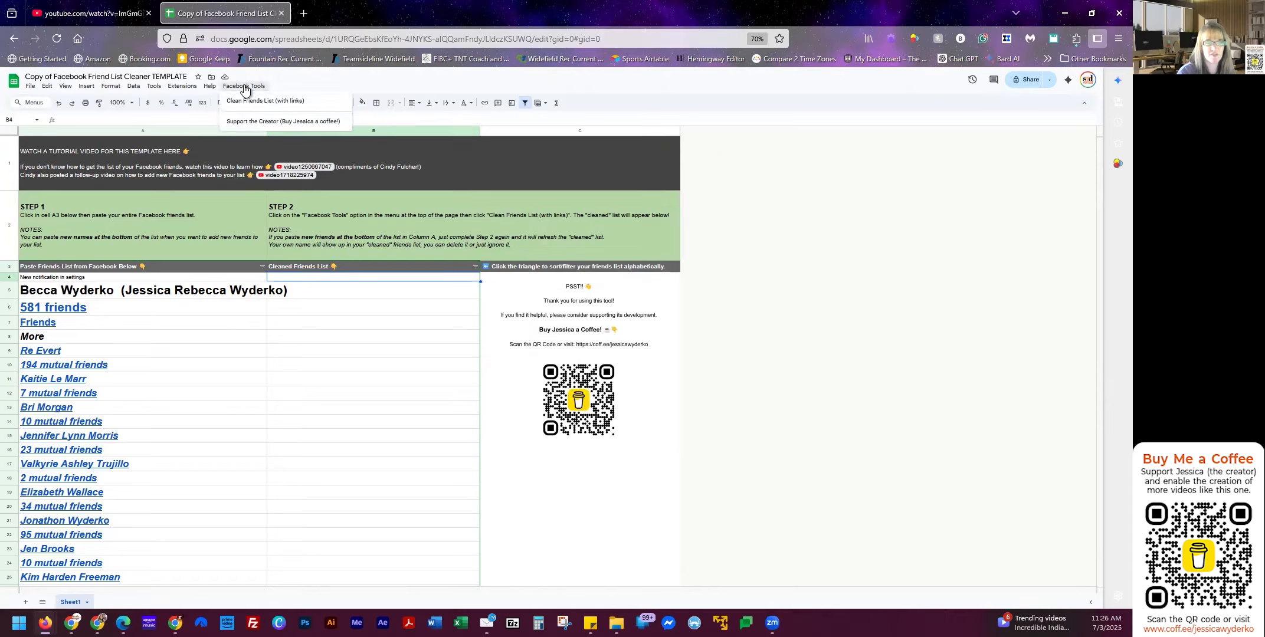
click(245, 105)
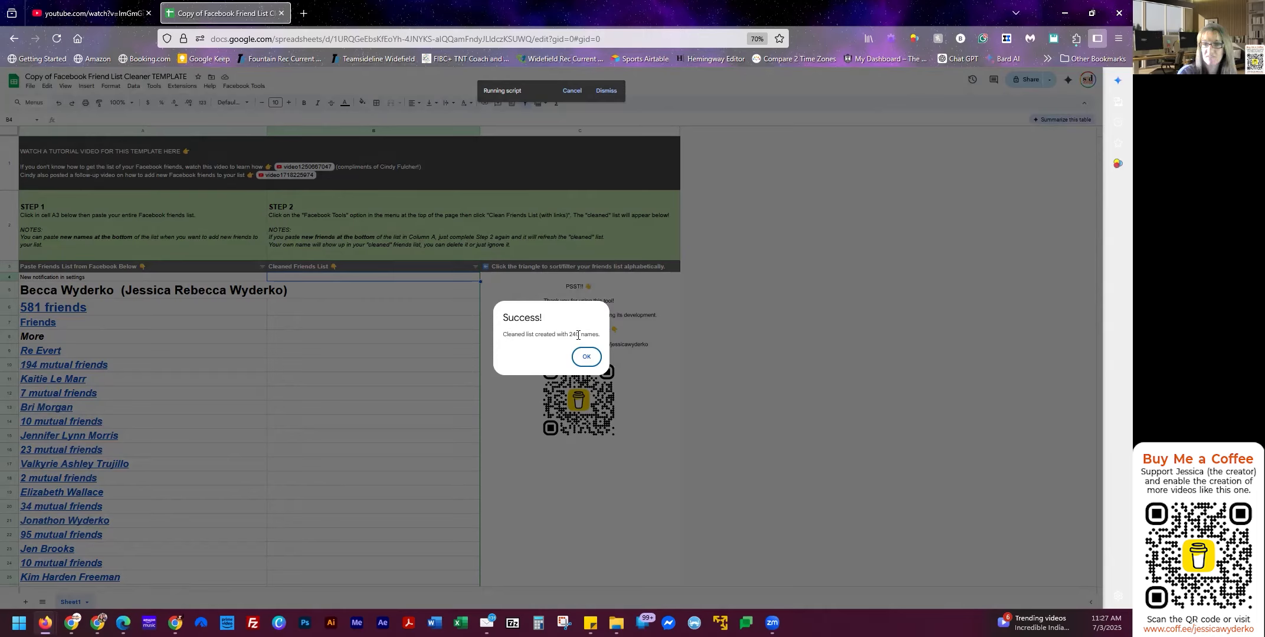
click(586, 356)
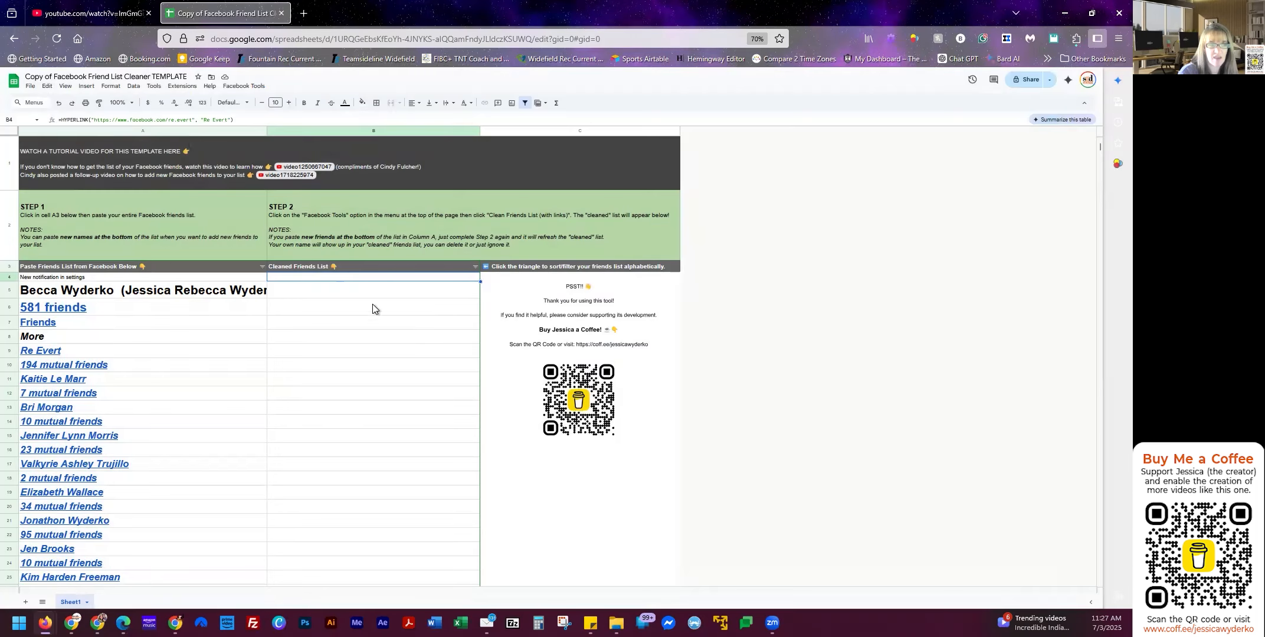
scroll(440, 330, down, 5)
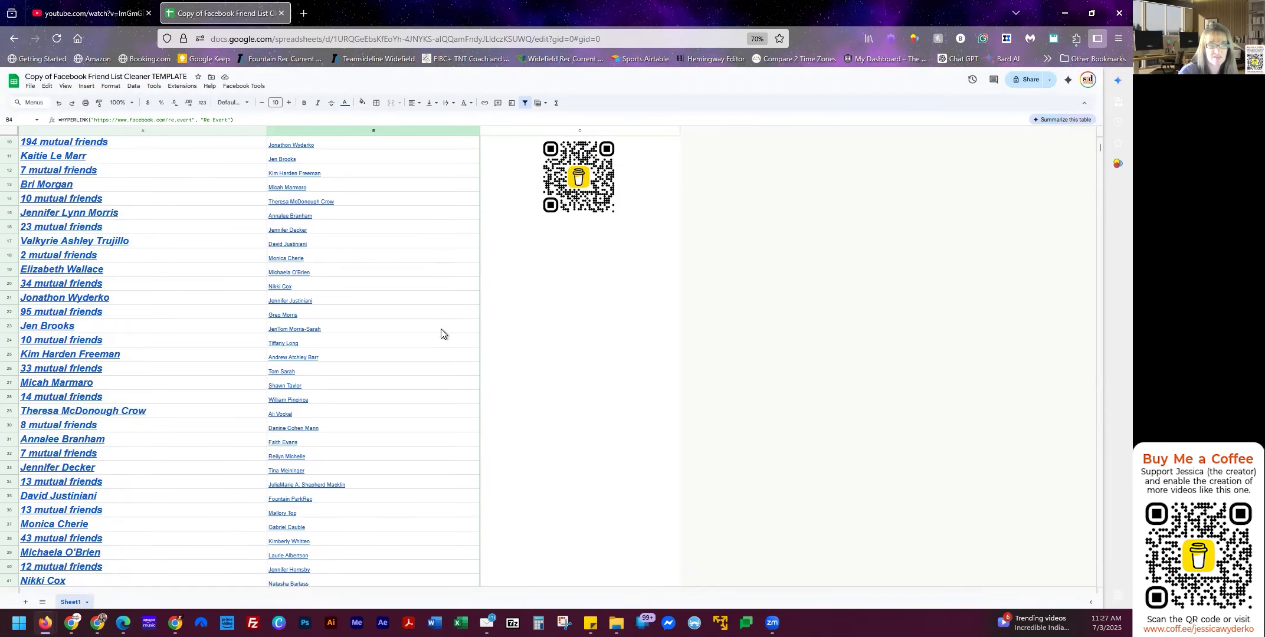
scroll(217, 527, down, 5)
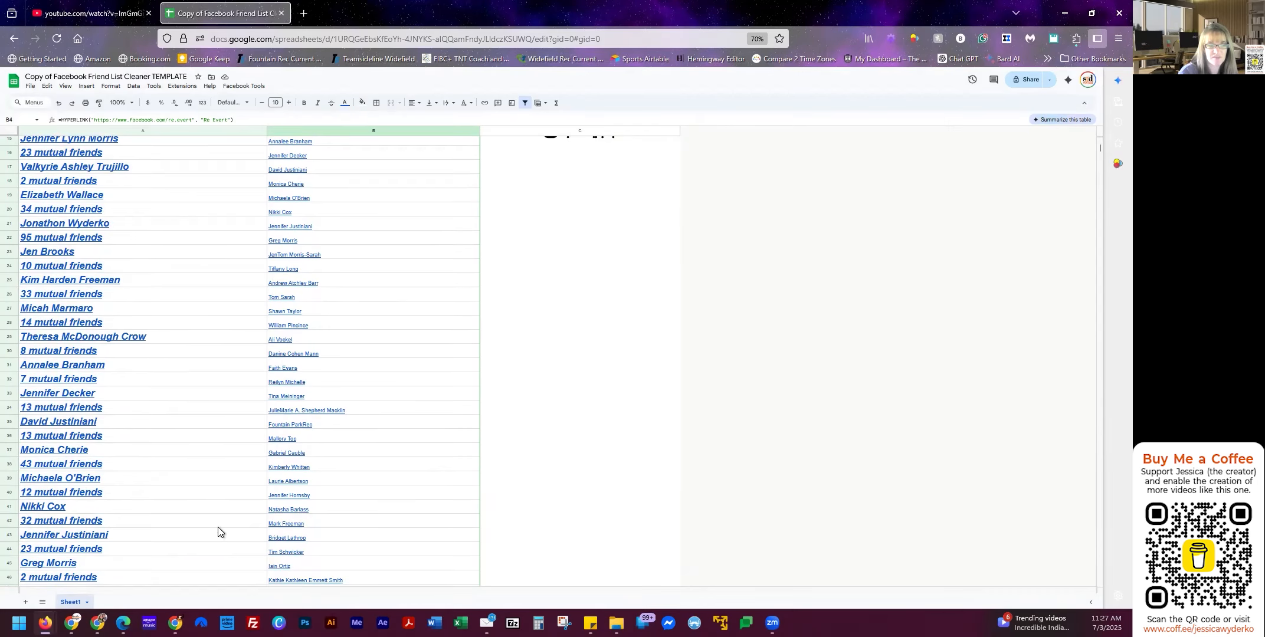
scroll(429, 387, down, 14)
scroll(429, 396, down, 16)
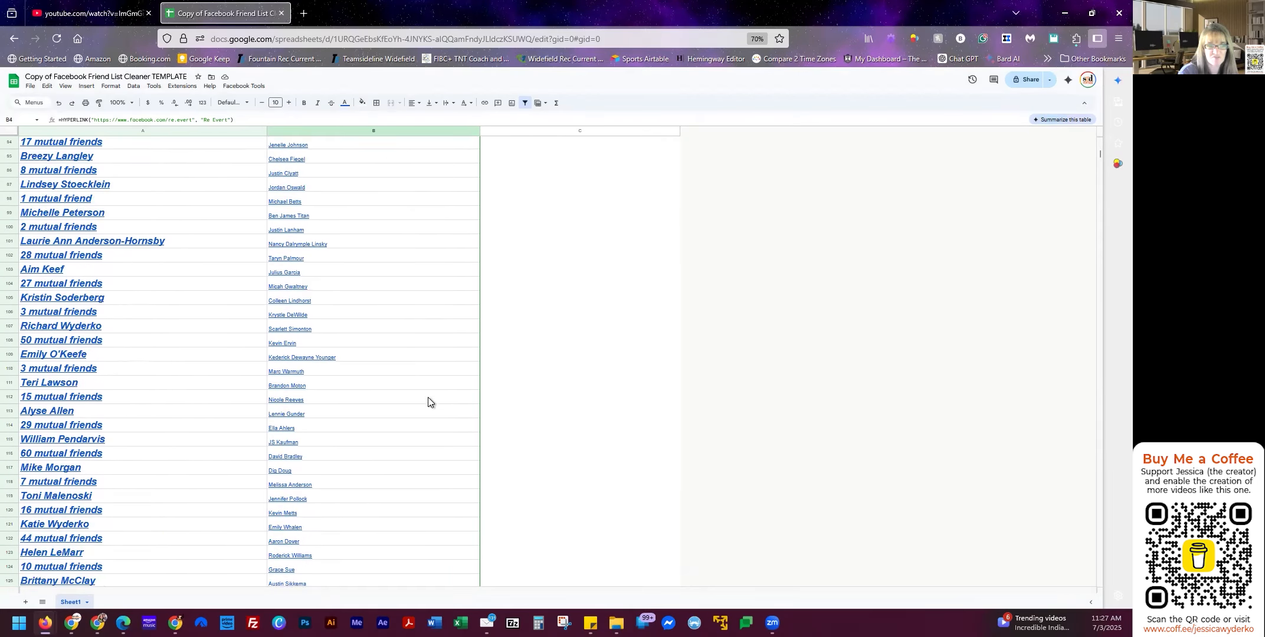
scroll(428, 401, up, 20)
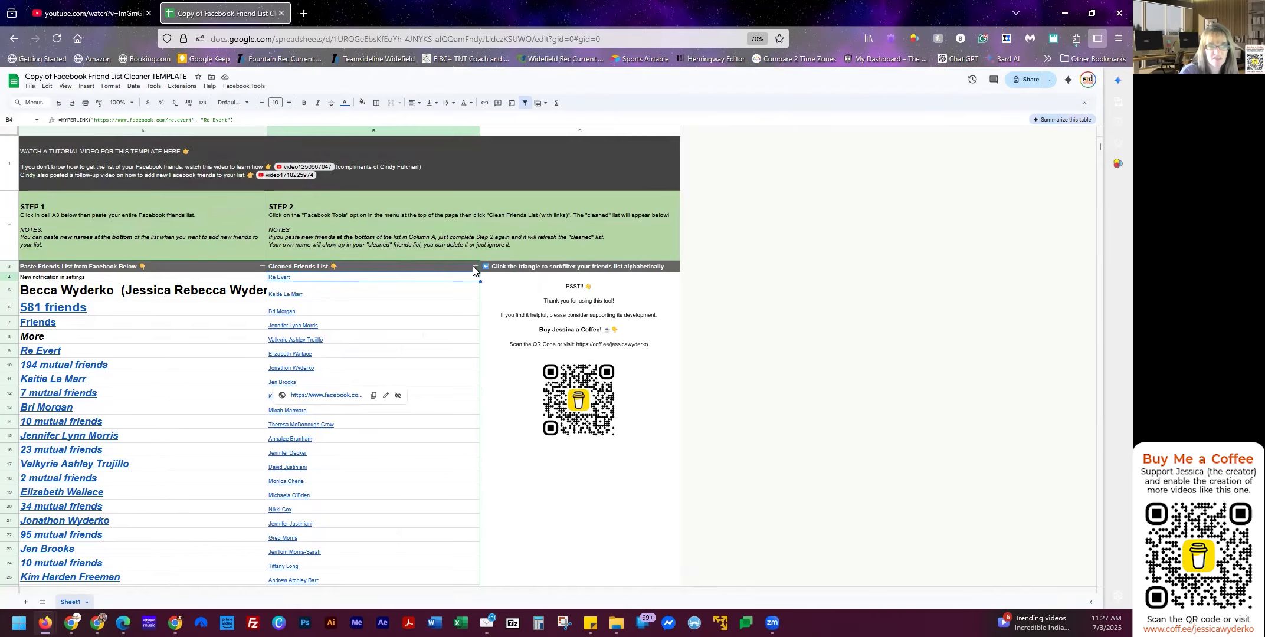
click(475, 266)
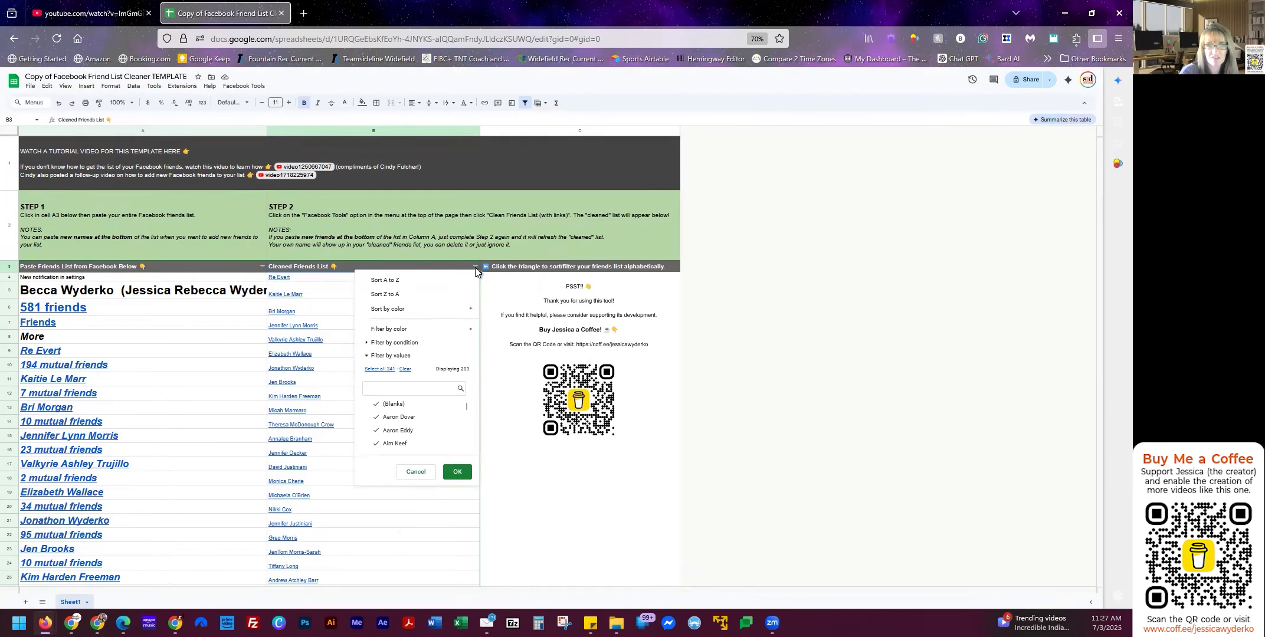
click(395, 286)
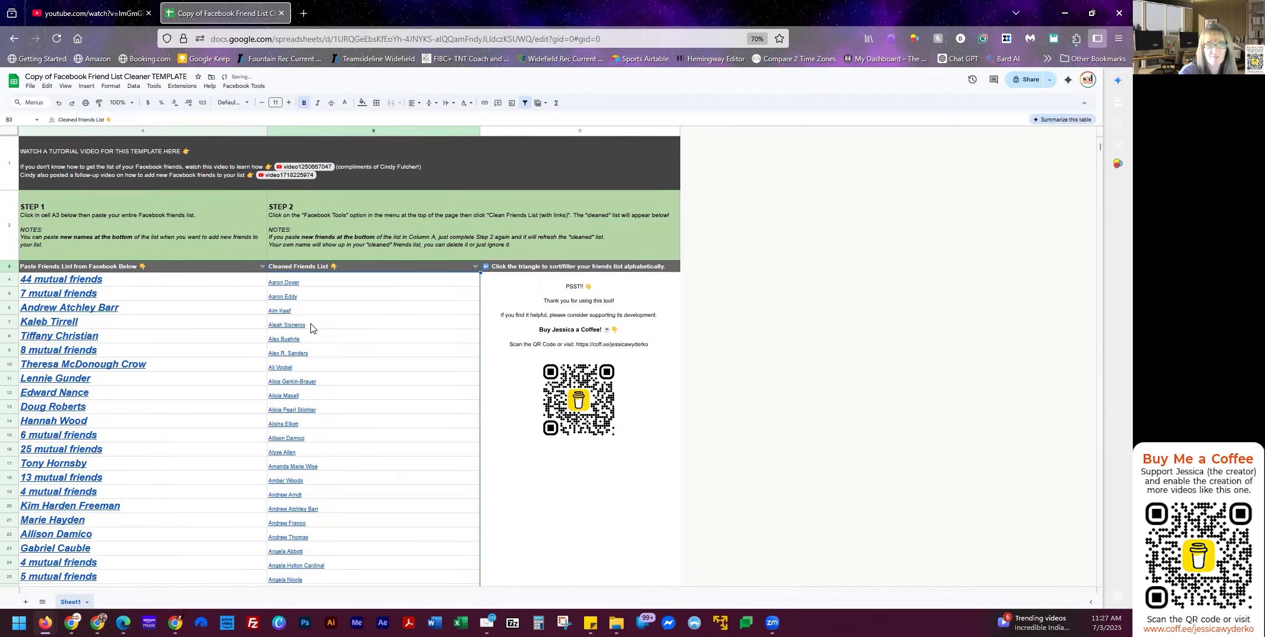
scroll(346, 296, down, 3)
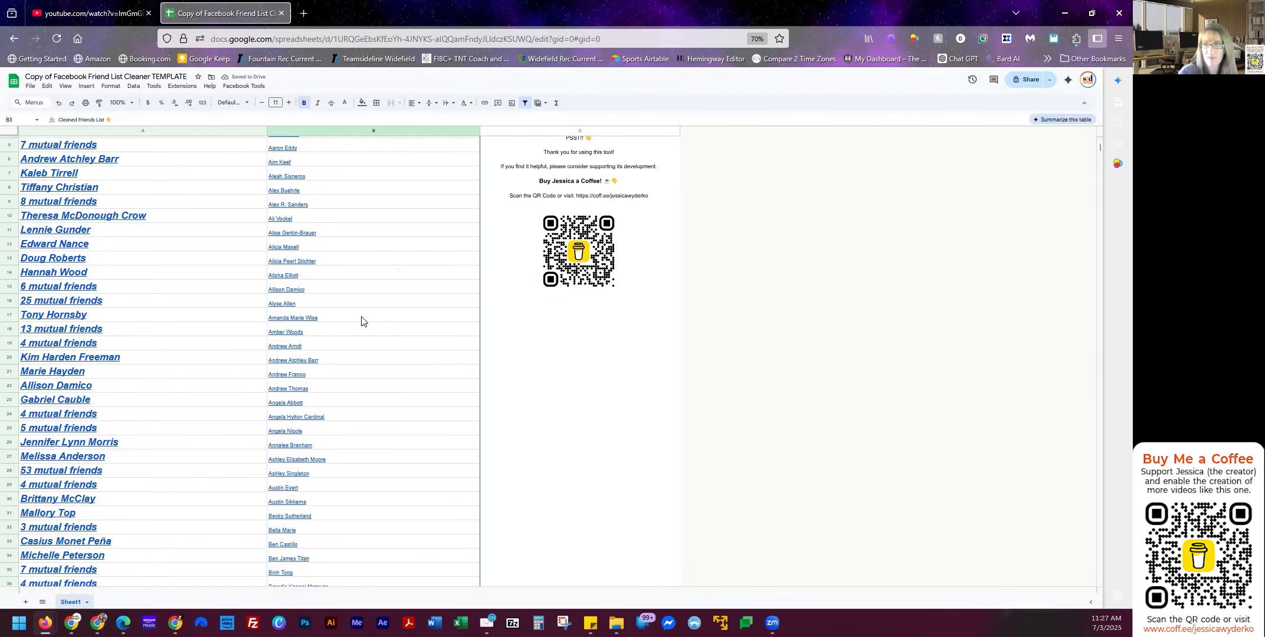
scroll(361, 319, up, 3)
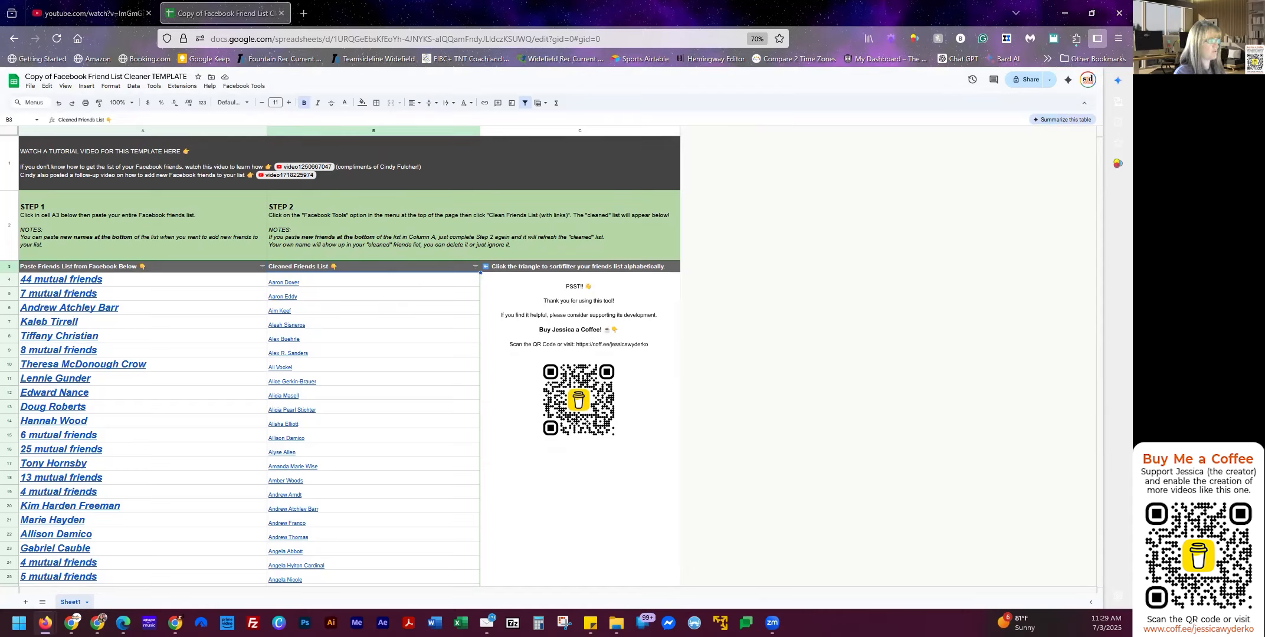
Paste the 28 new friend entries into A488–A515, directly below the existing list.
mouse_move(186, 296)
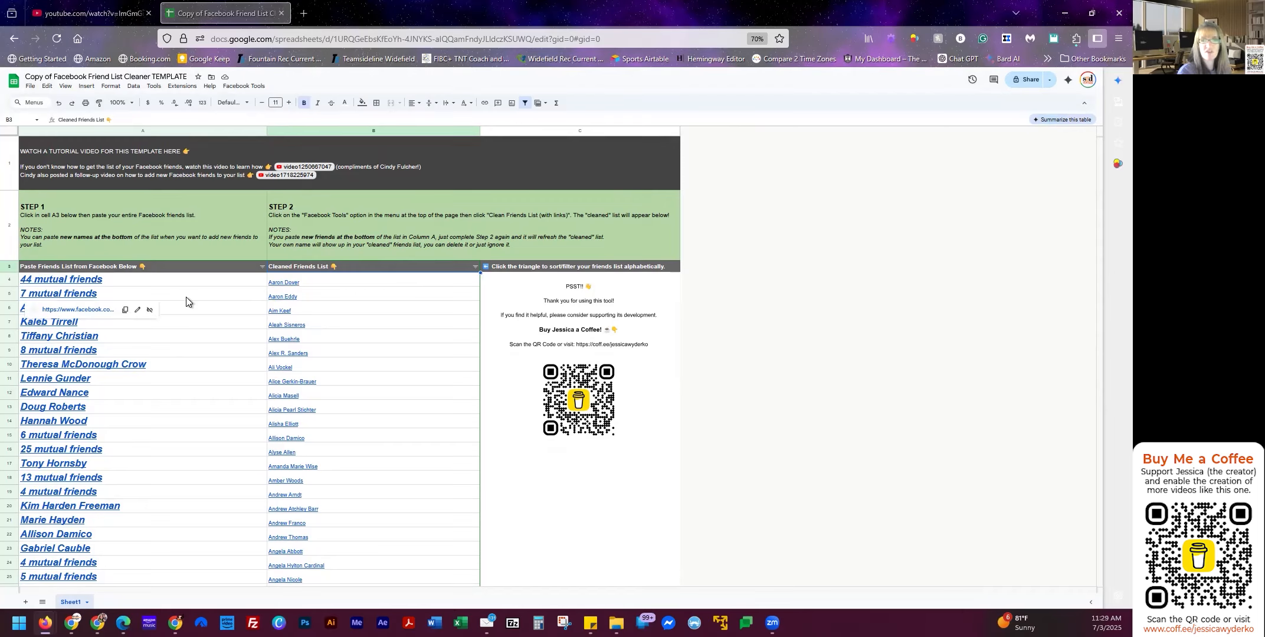
scroll(183, 305, down, 20)
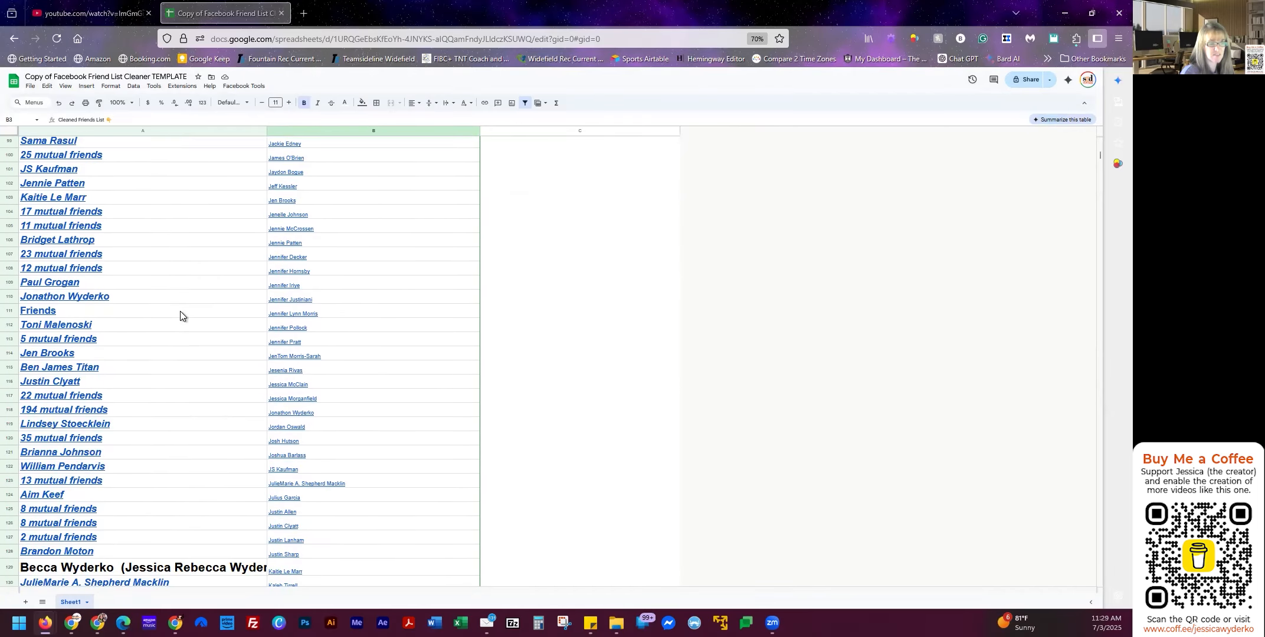
scroll(180, 312, down, 20)
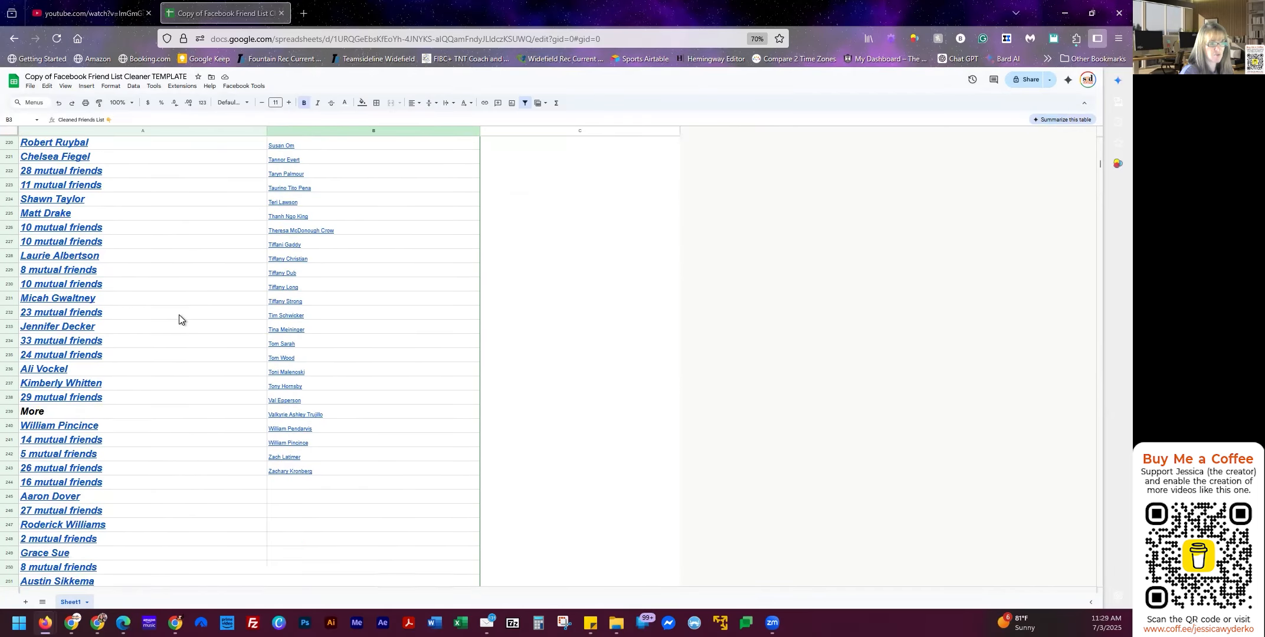
scroll(177, 321, down, 20)
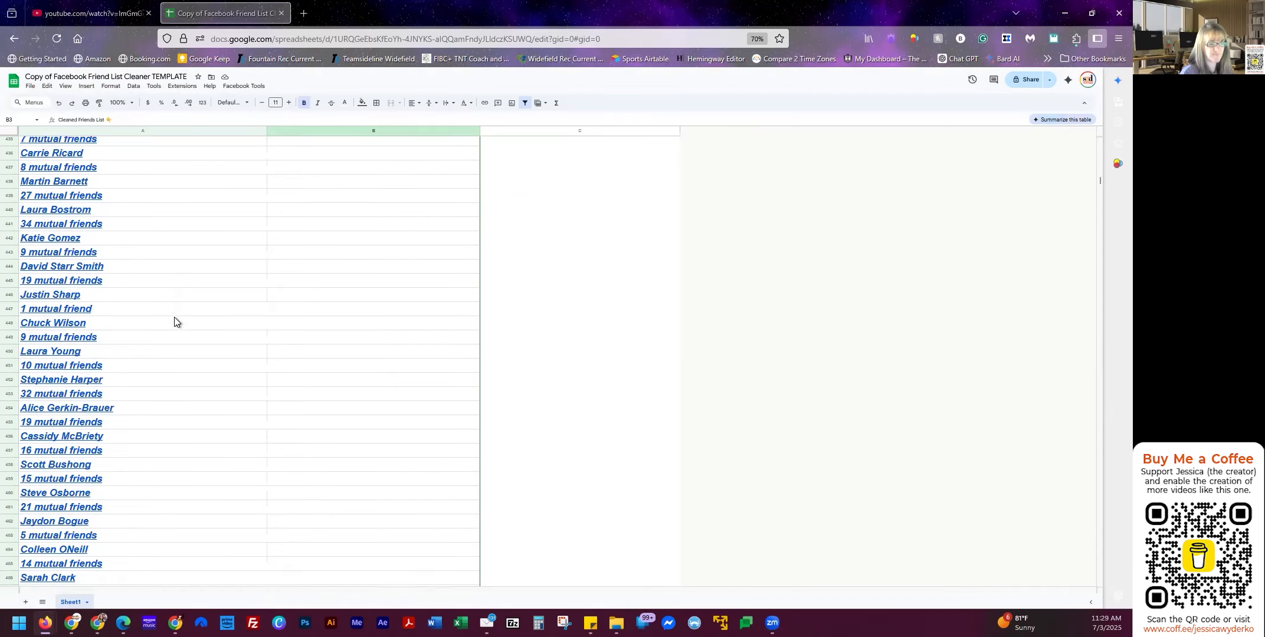
scroll(83, 258, up, 5)
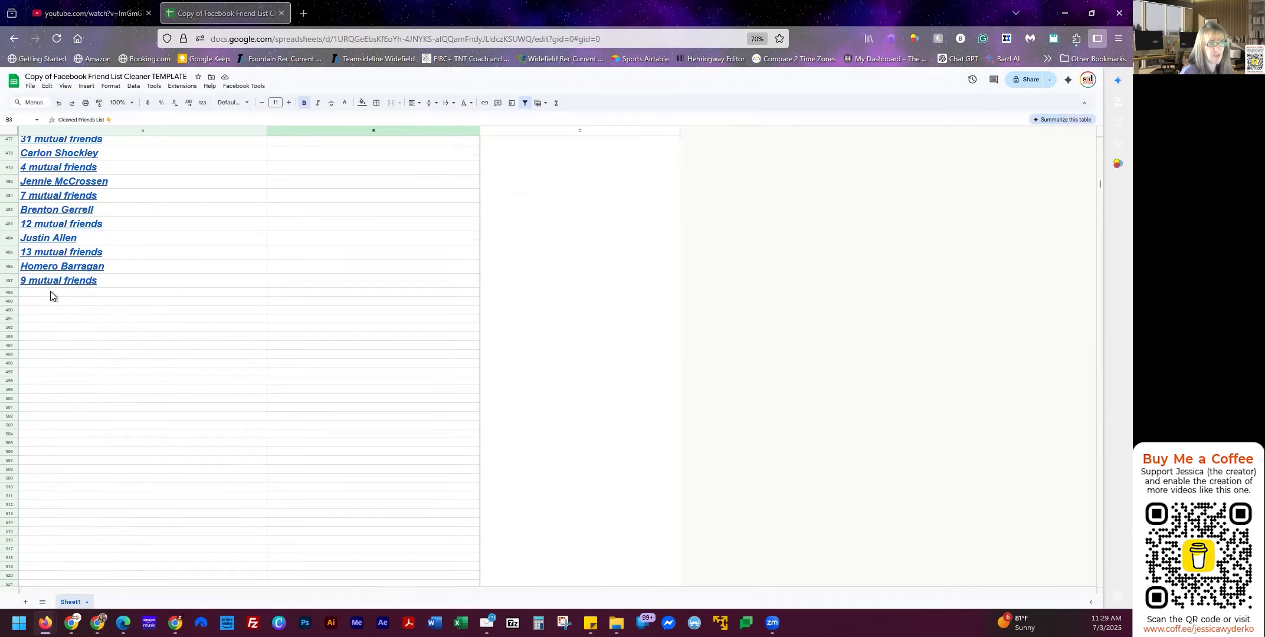
click(51, 292)
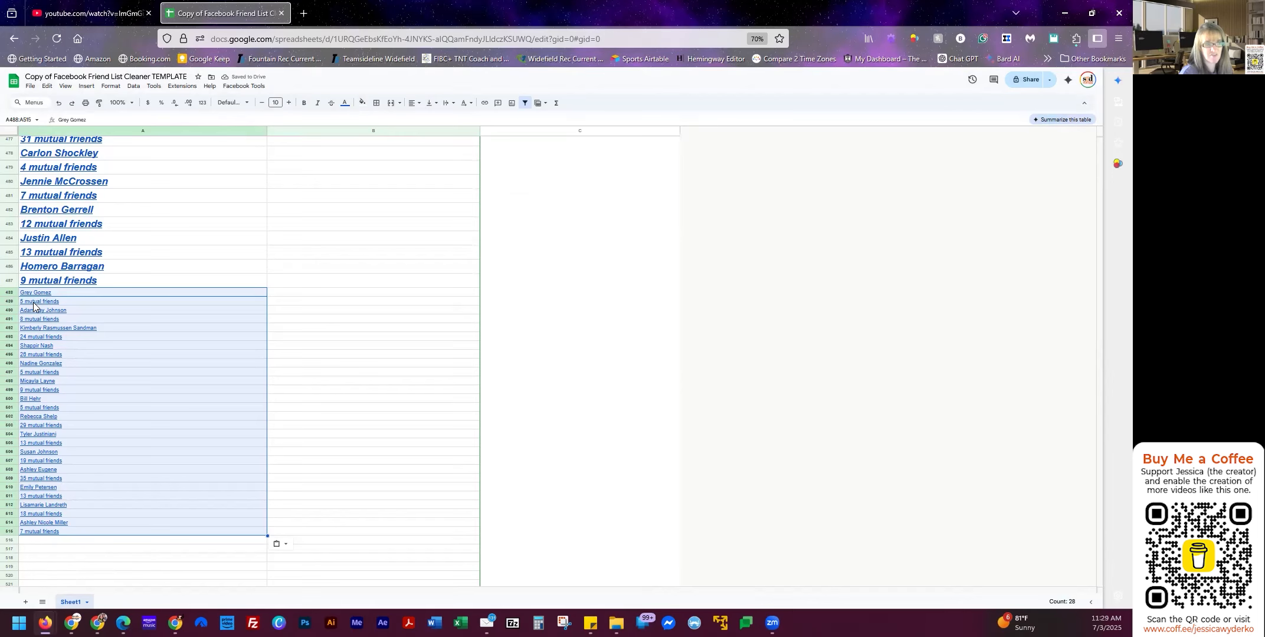
scroll(195, 531, up, 9)
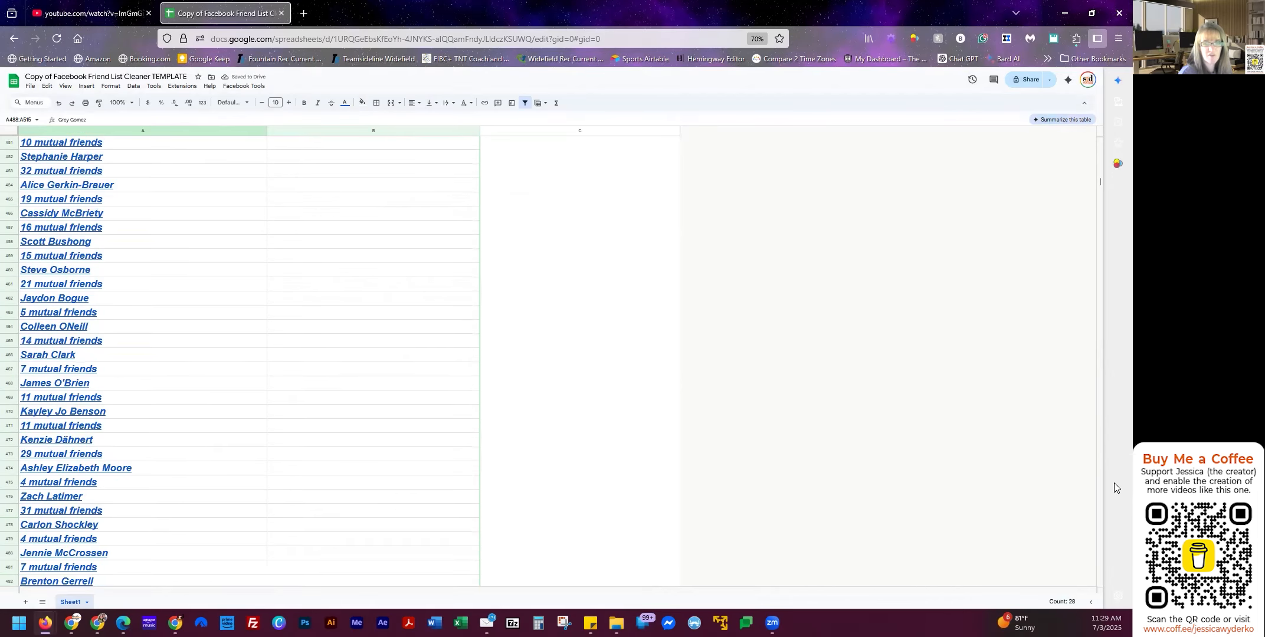
scroll(1028, 385, up, 3)
scroll(1028, 385, up, 5)
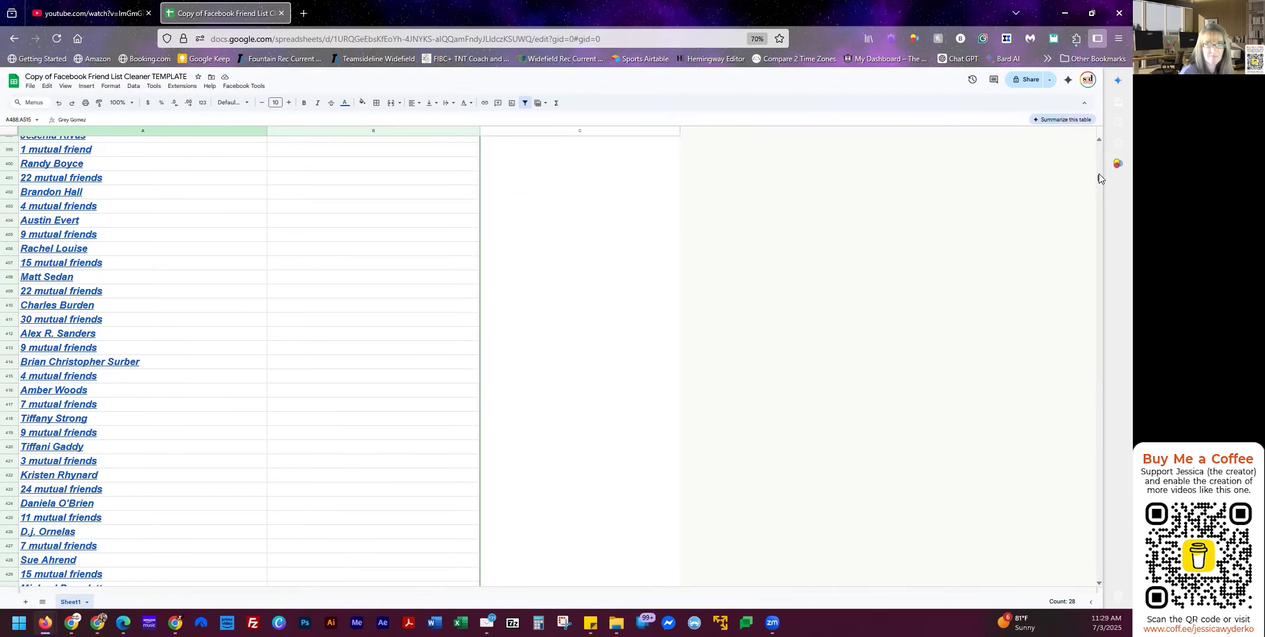
drag(1100, 176, 1089, 65)
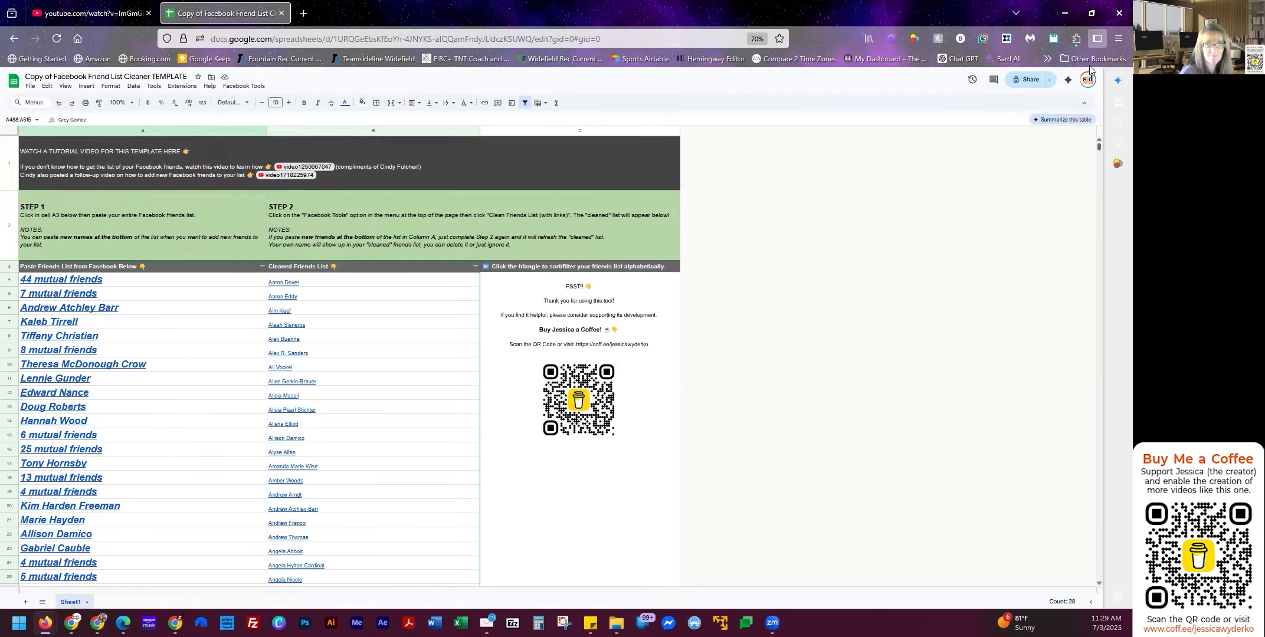
Rerun Clean Friends List (with links) and confirm the Success dialog, producing 254 cleaned names.
click(244, 86)
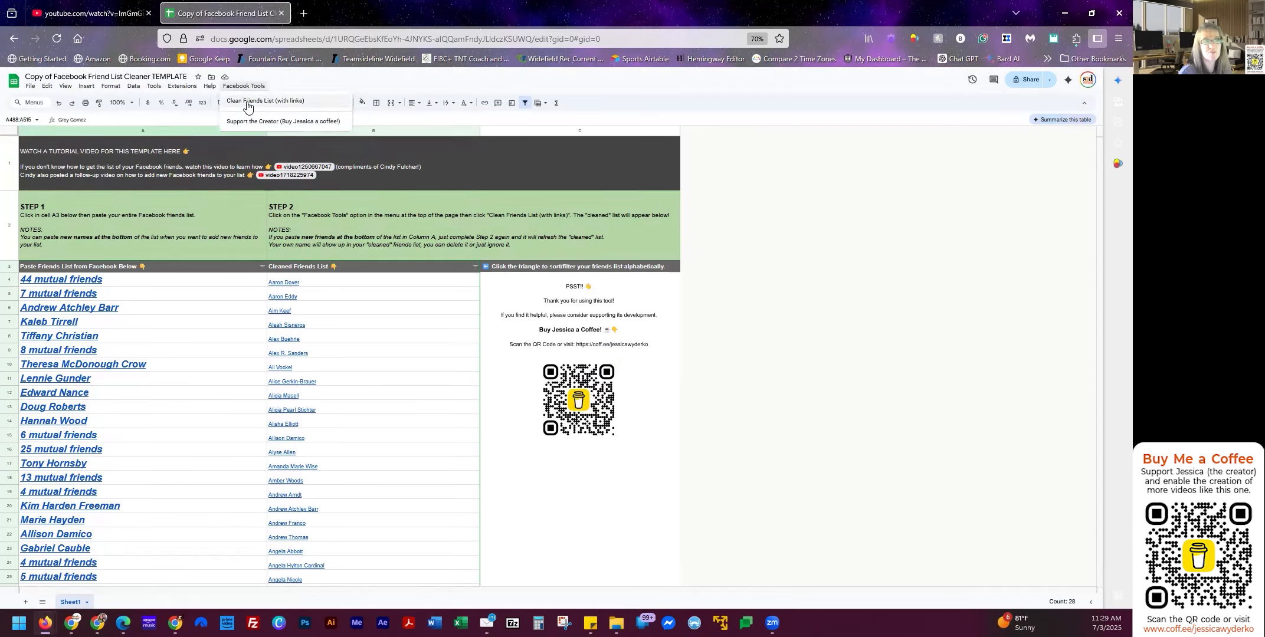
click(237, 106)
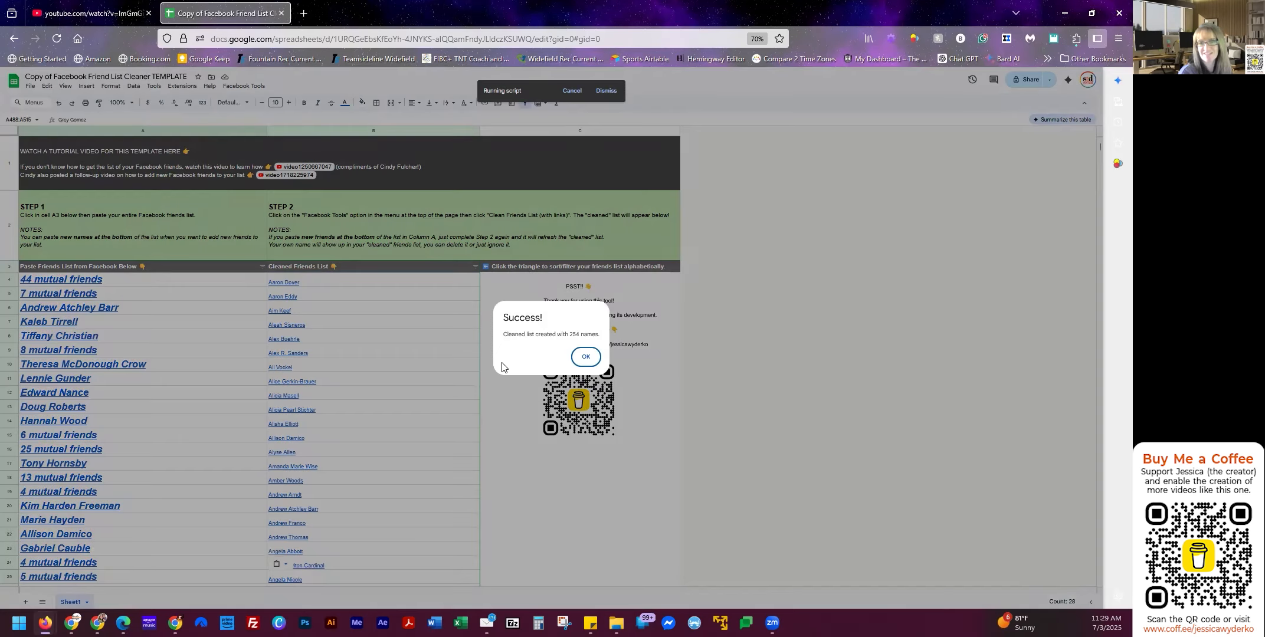
click(585, 358)
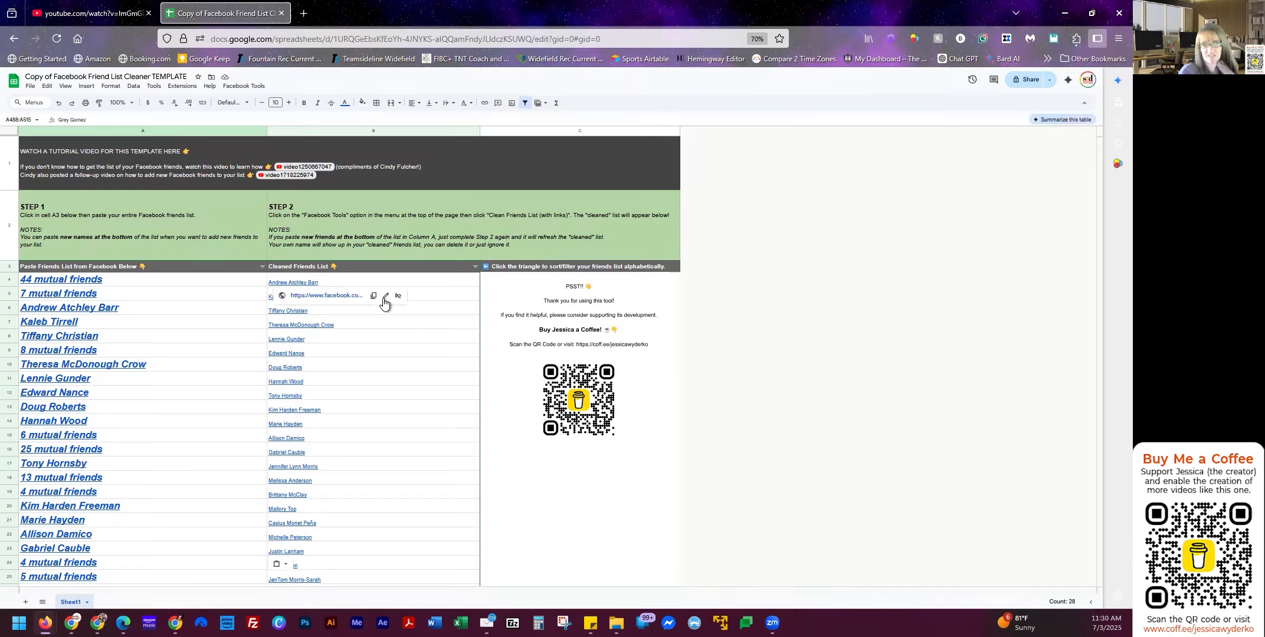
drag(206, 308, 207, 535)
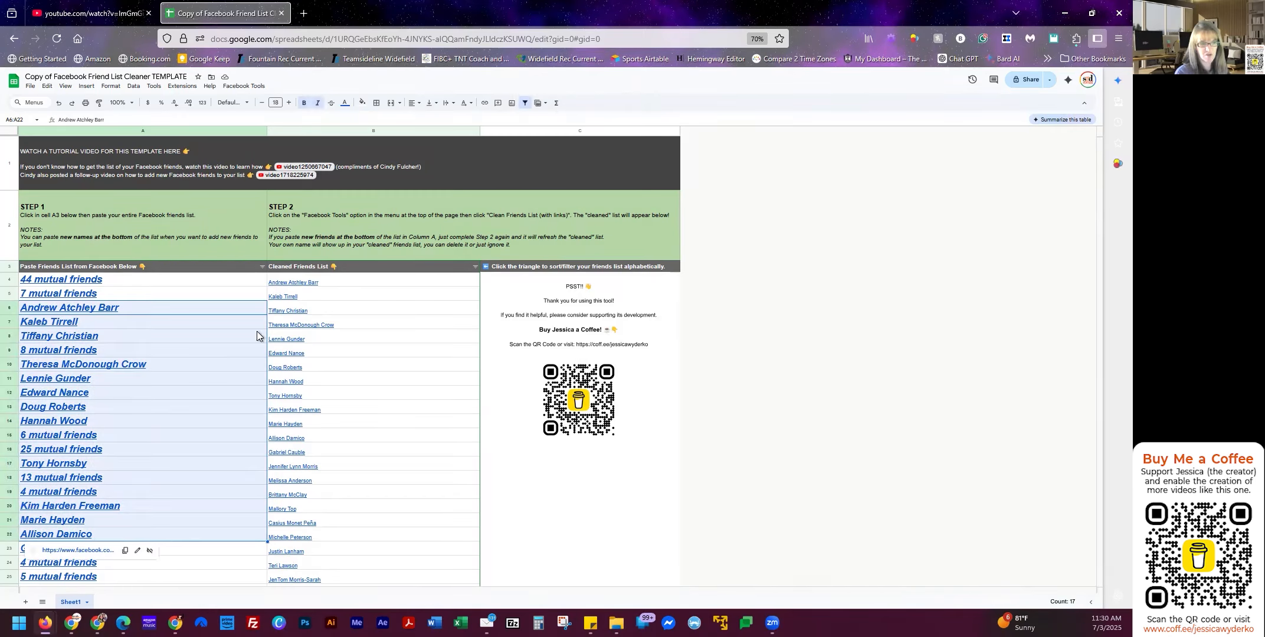
click(476, 267)
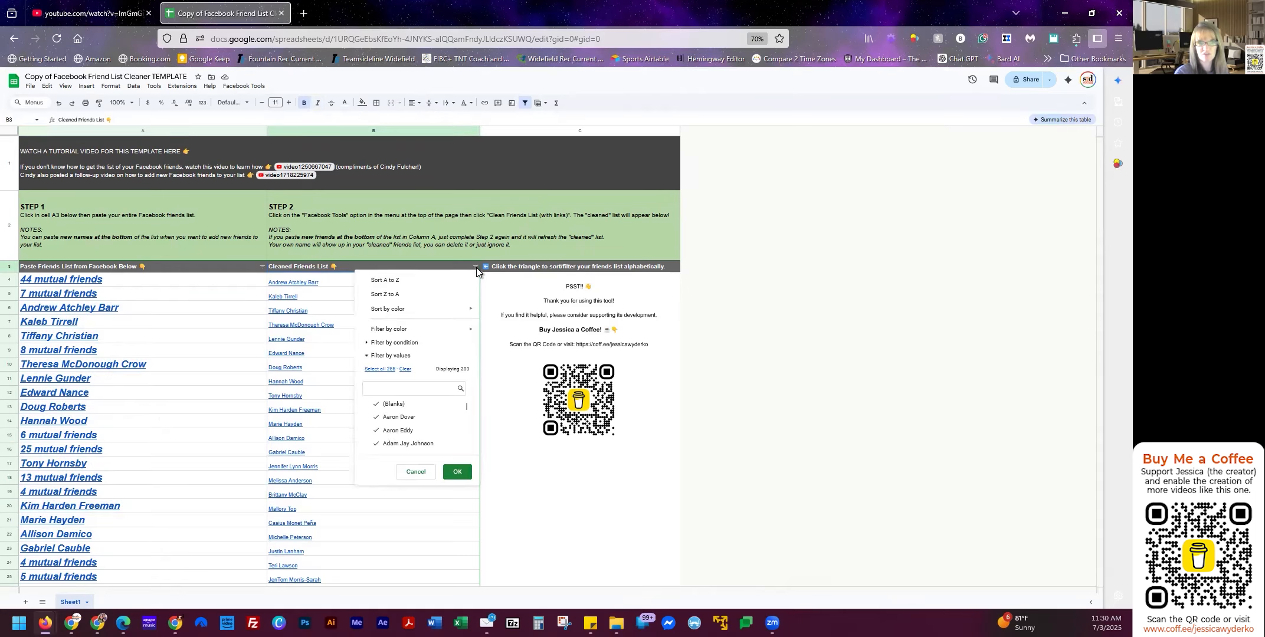
click(425, 287)
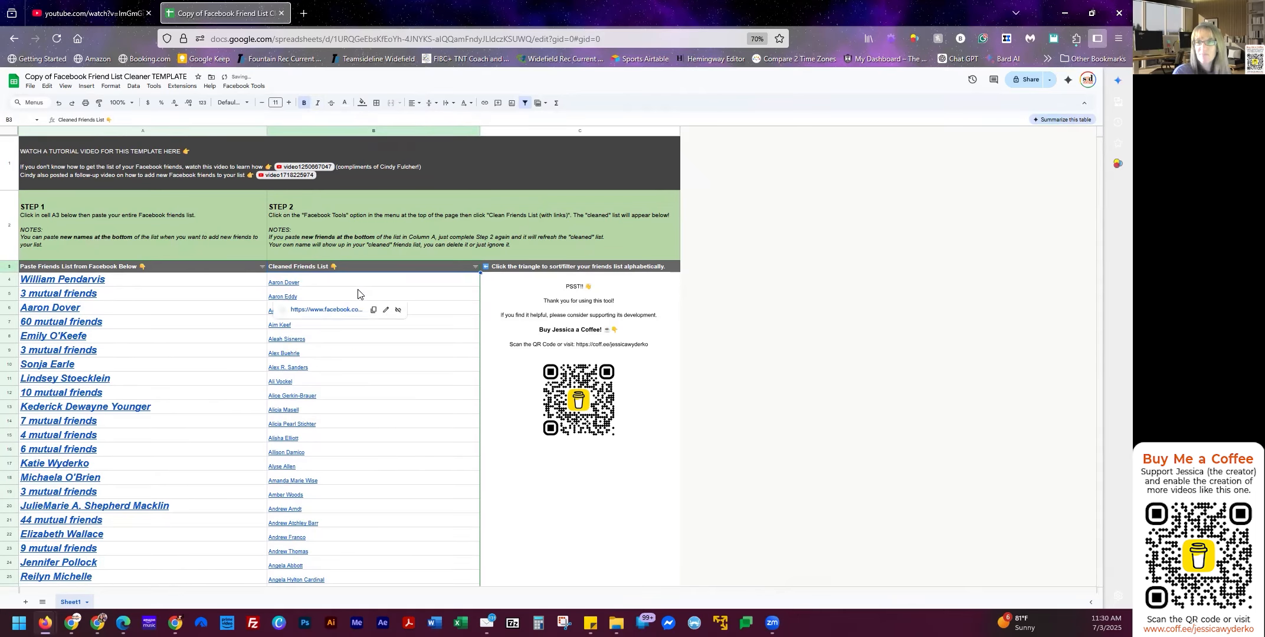
scroll(358, 295, down, 1)
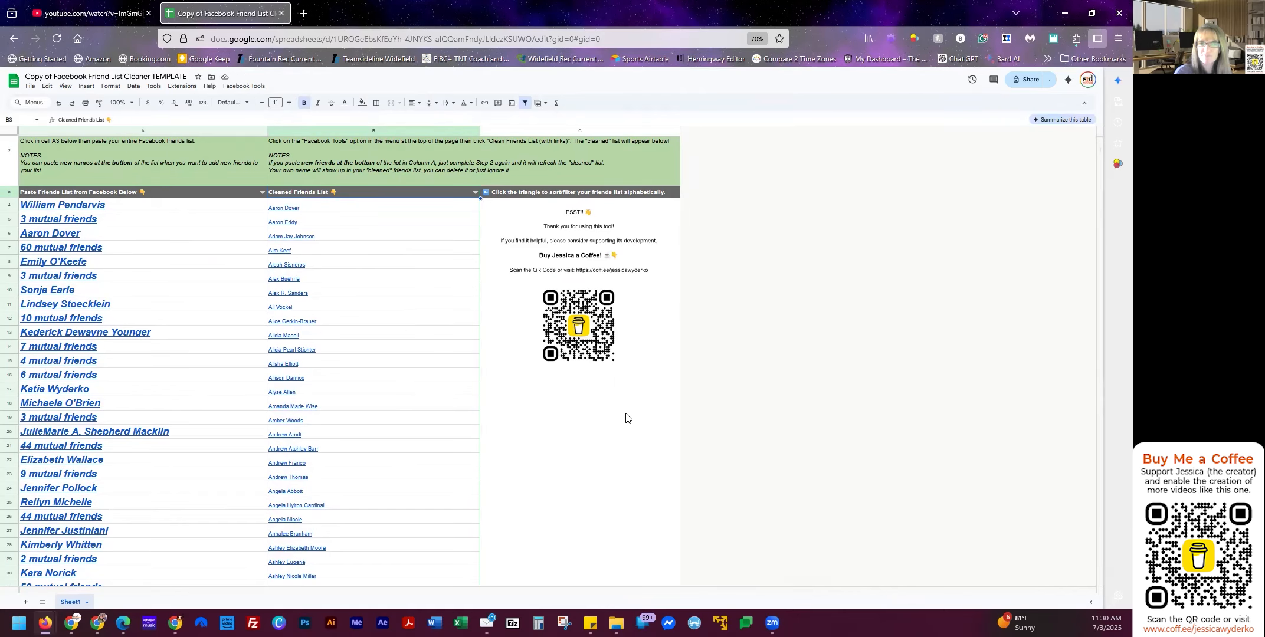
scroll(404, 446, up, 1)
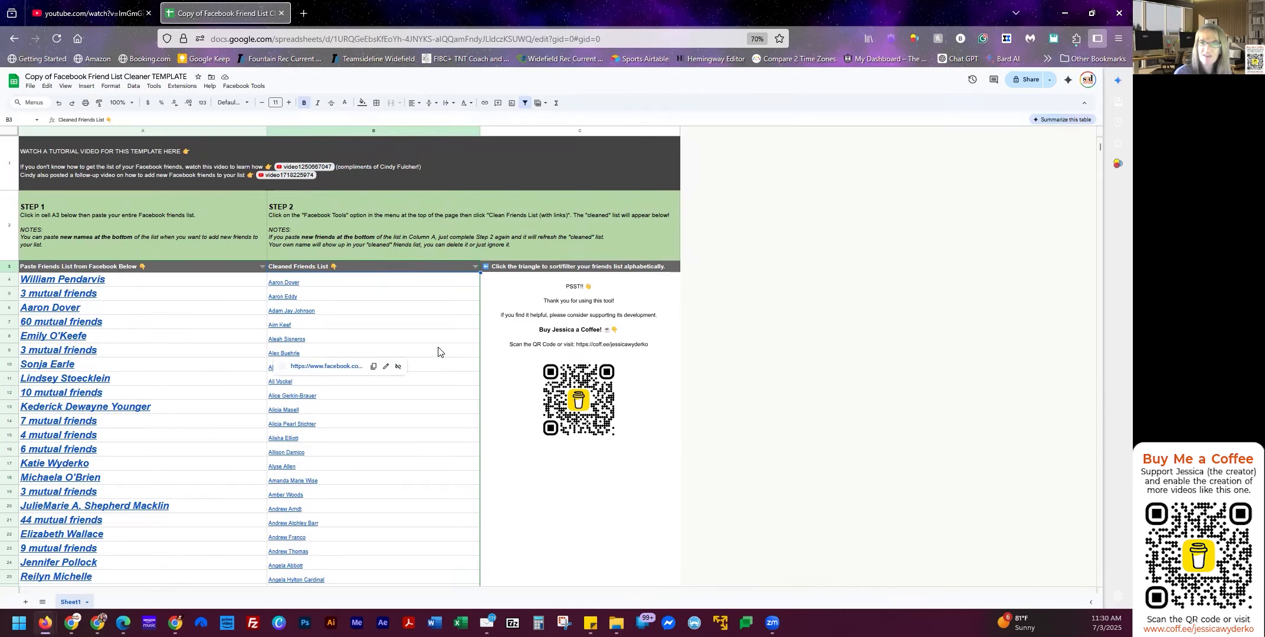